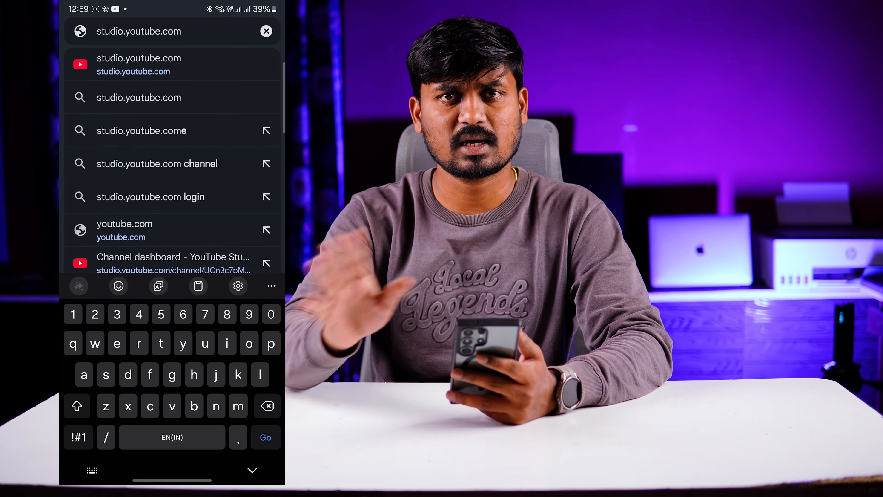
Step: Open studio.youtube.com and read the YouTube Partner Program acceptance notice on the channel dashboard
{"action": "key", "text": "Return"}
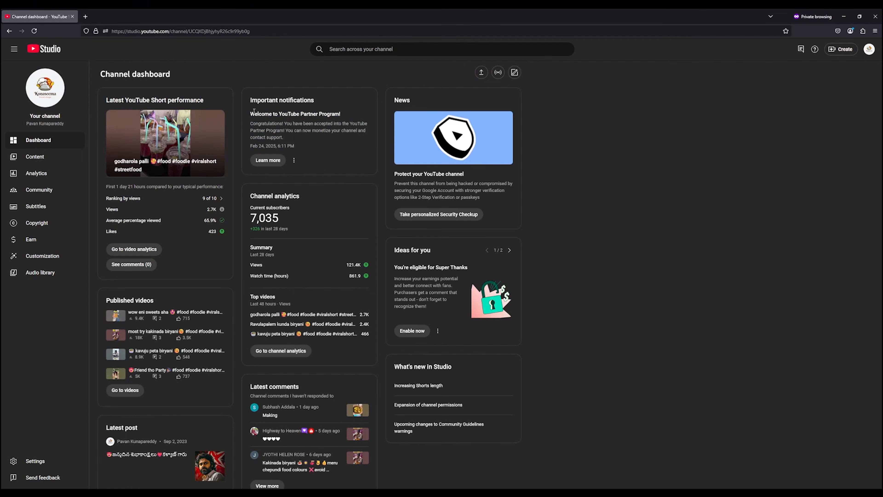
{"action": "left_click_drag", "start_coordinate": [253, 111], "coordinate": [289, 153]}
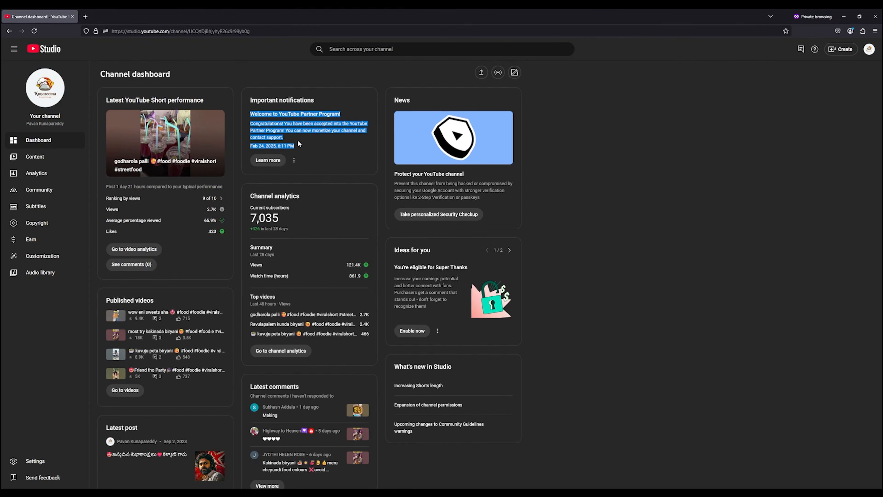
{"action": "left_click", "coordinate": [317, 156]}
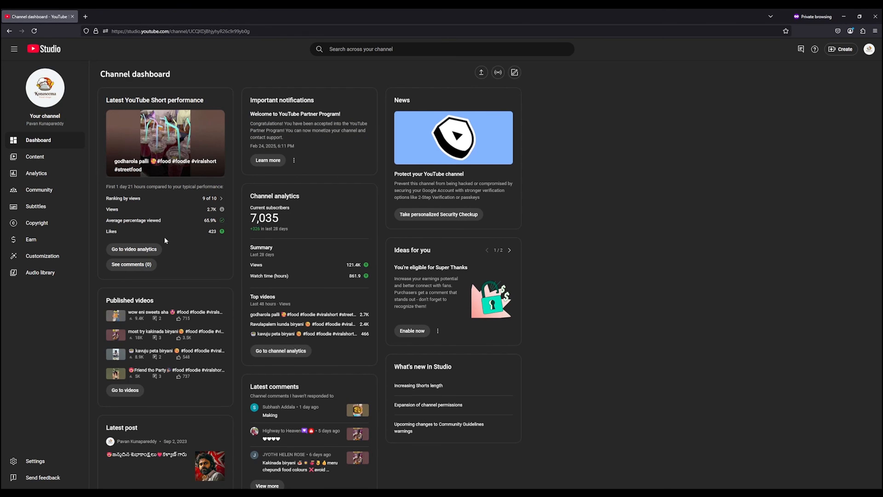
Step: Look through the channel's Videos, Shorts and Live content lists, and return to the dashboard
{"action": "left_click", "coordinate": [52, 158]}
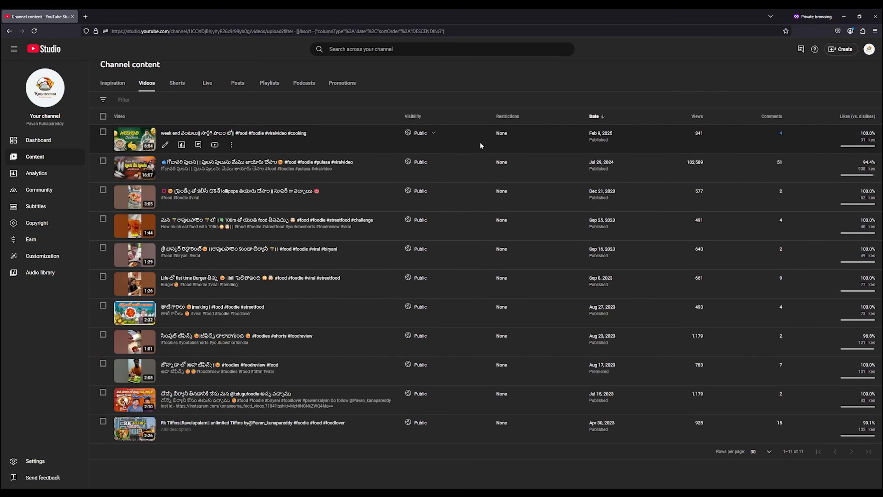
{"action": "left_click", "coordinate": [178, 85]}
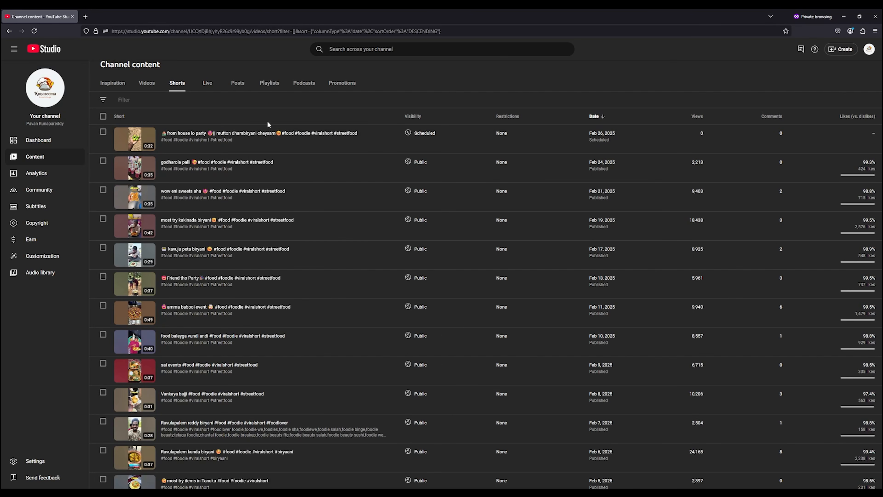
{"action": "left_click", "coordinate": [212, 84]}
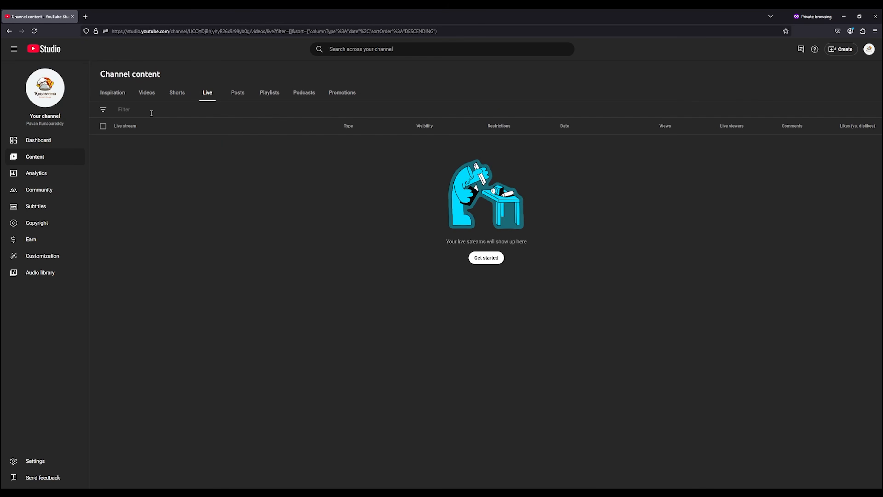
{"action": "left_click", "coordinate": [61, 141]}
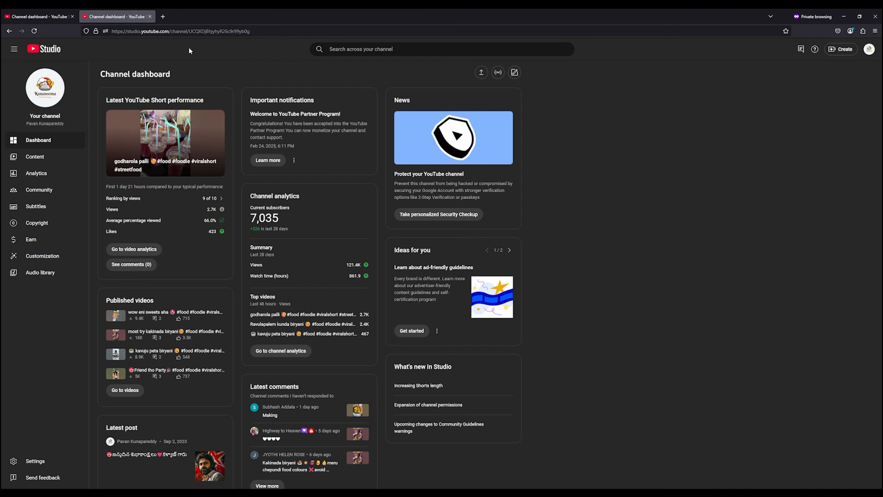
{"action": "left_click", "coordinate": [147, 17]}
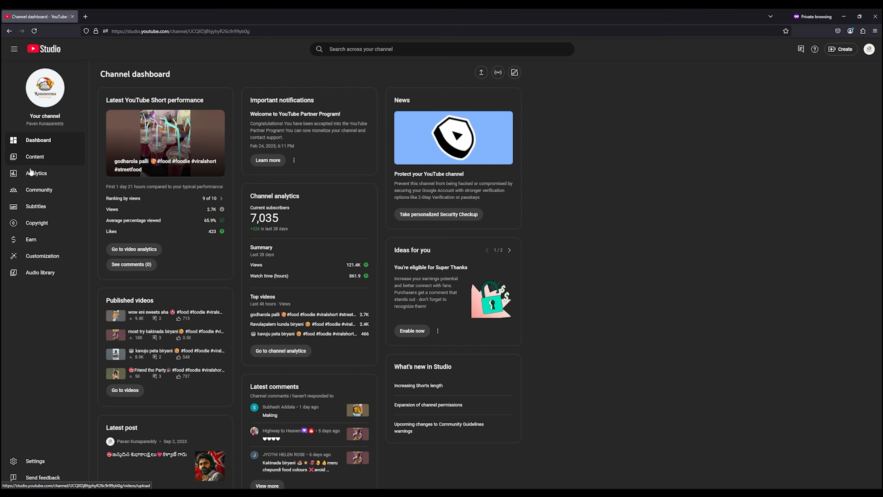
Step: Turn on Watch Page Ads for the channel and accept the Watch Page terms
{"action": "left_click", "coordinate": [31, 241]}
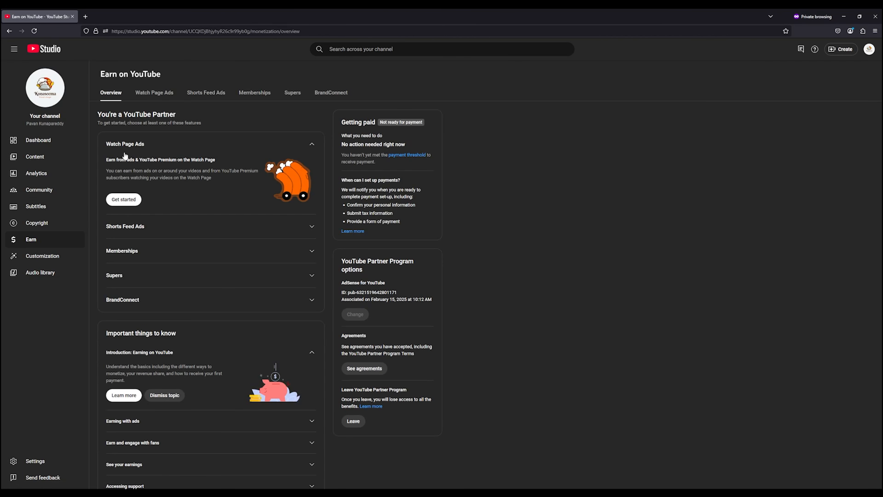
{"action": "left_click", "coordinate": [123, 201]}
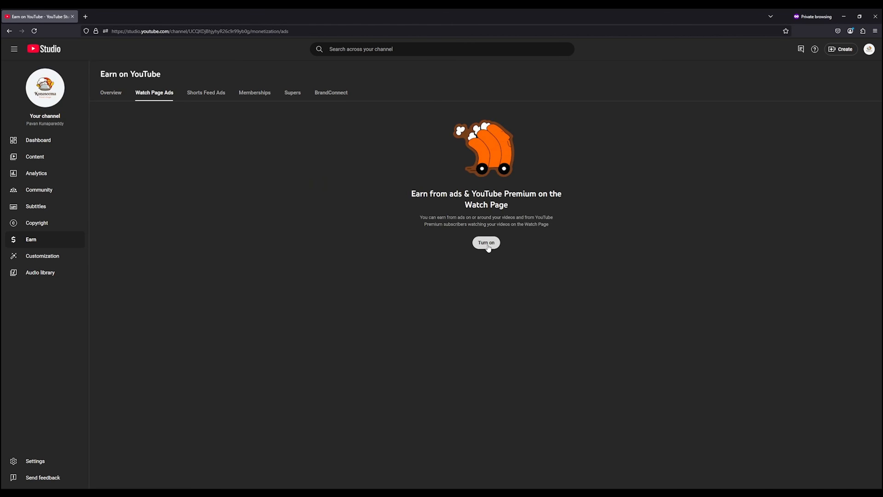
{"action": "left_click", "coordinate": [488, 244]}
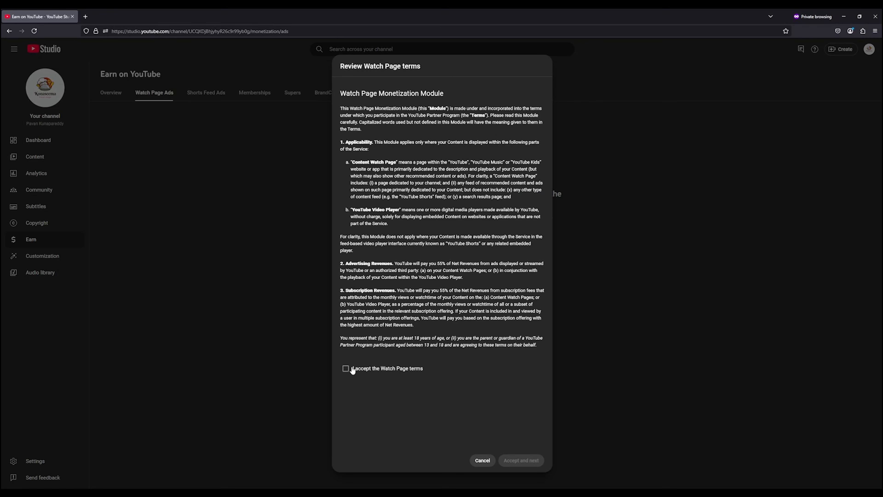
{"action": "left_click", "coordinate": [345, 368]}
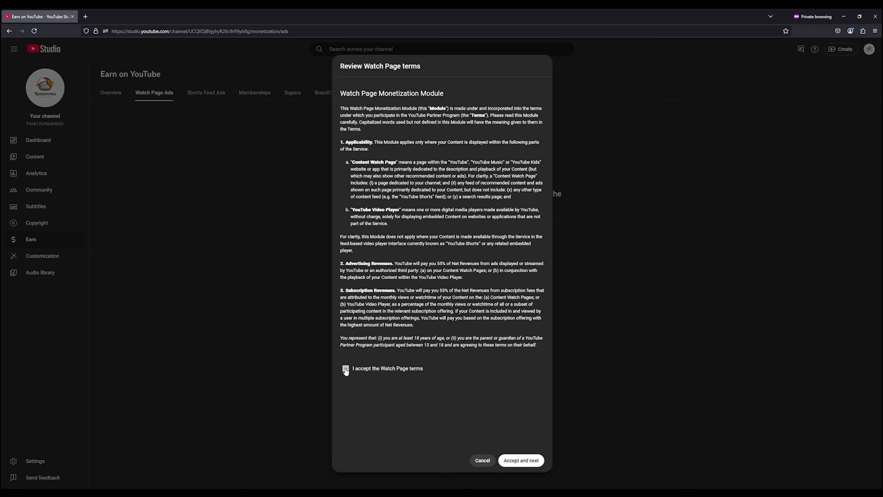
{"action": "left_click", "coordinate": [521, 461]}
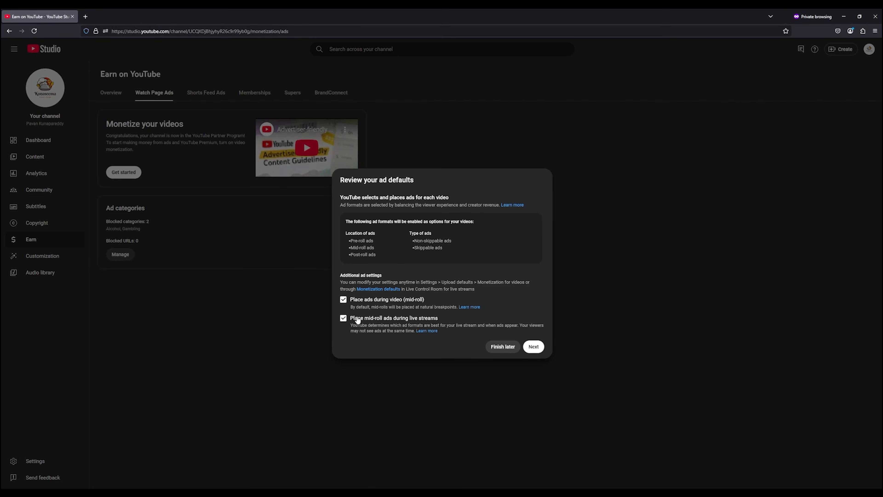
Step: Keep mid-roll ads enabled for videos and live streams, and monetize all existing videos
{"action": "left_click", "coordinate": [538, 348]}
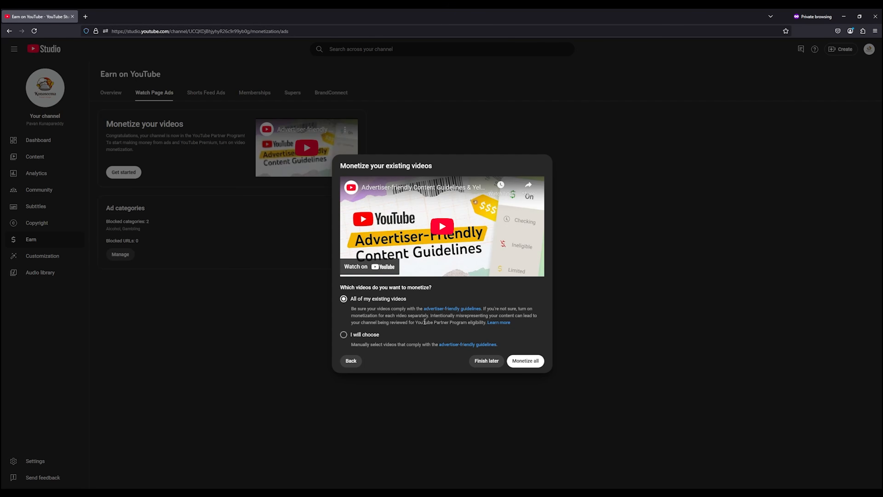
{"action": "left_click", "coordinate": [525, 361]}
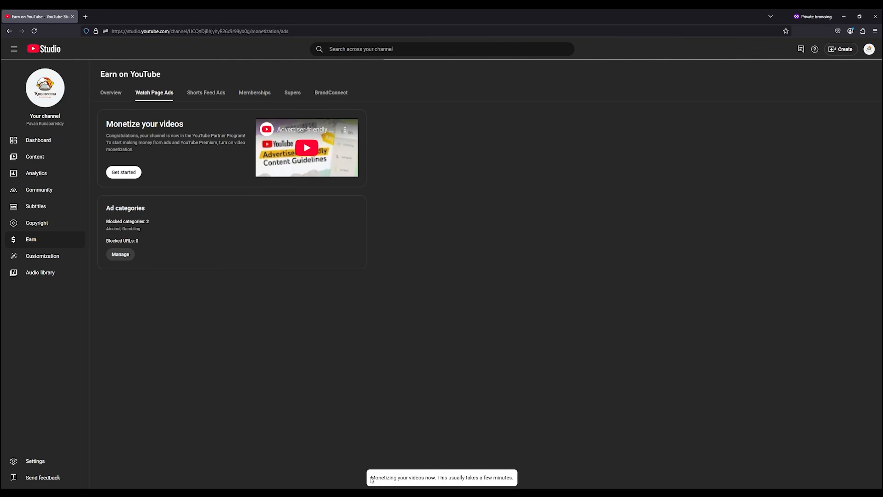
{"action": "left_click_drag", "start_coordinate": [370, 478], "coordinate": [498, 478]}
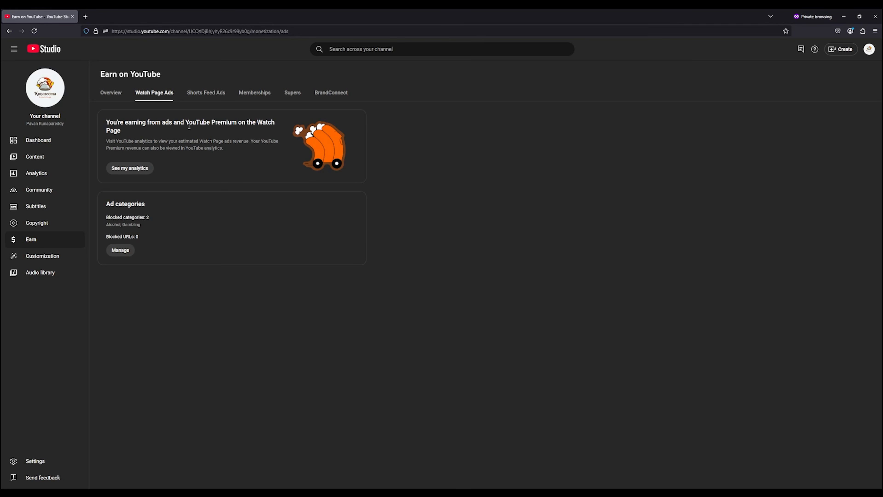
{"action": "left_click_drag", "start_coordinate": [106, 122], "coordinate": [143, 131]}
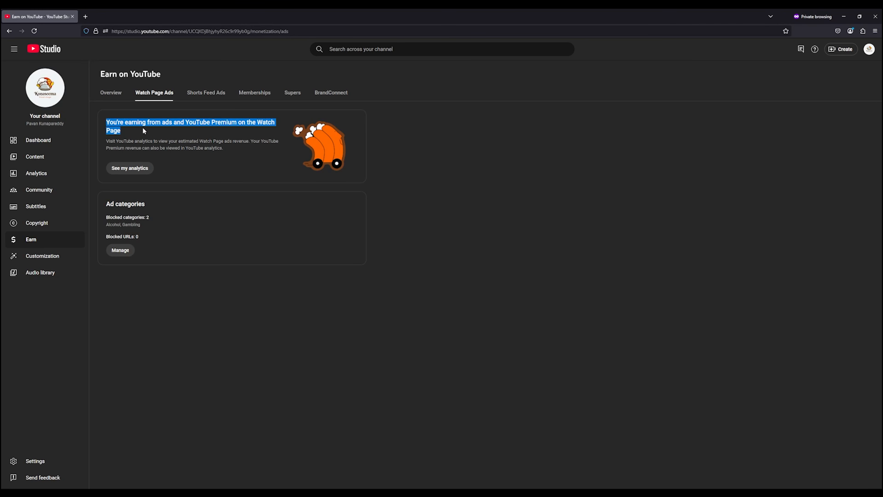
Step: Check the monetization status and the bulk update notice in the channel's video list
{"action": "left_click", "coordinate": [62, 157]}
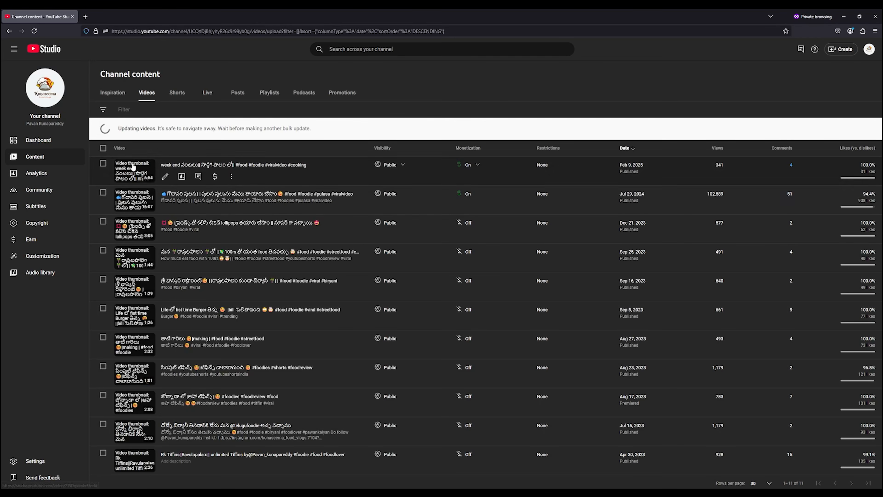
{"action": "left_click_drag", "start_coordinate": [118, 130], "coordinate": [314, 130]}
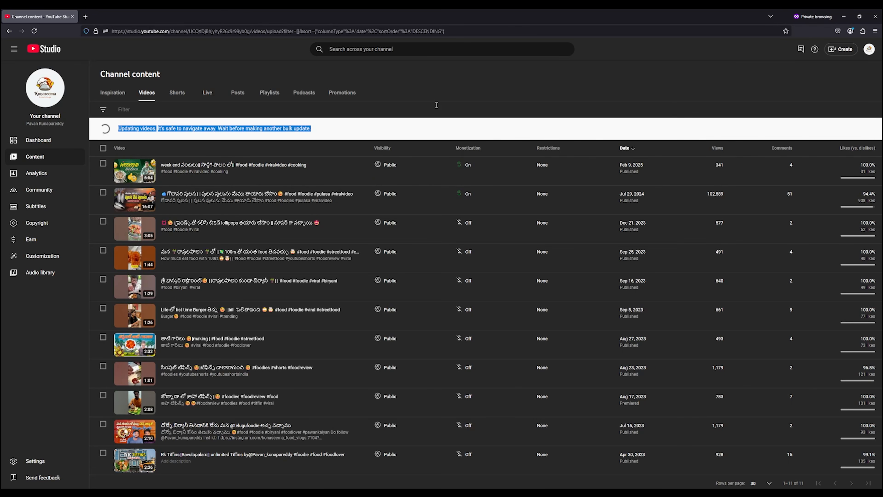
{"action": "left_click", "coordinate": [167, 109]}
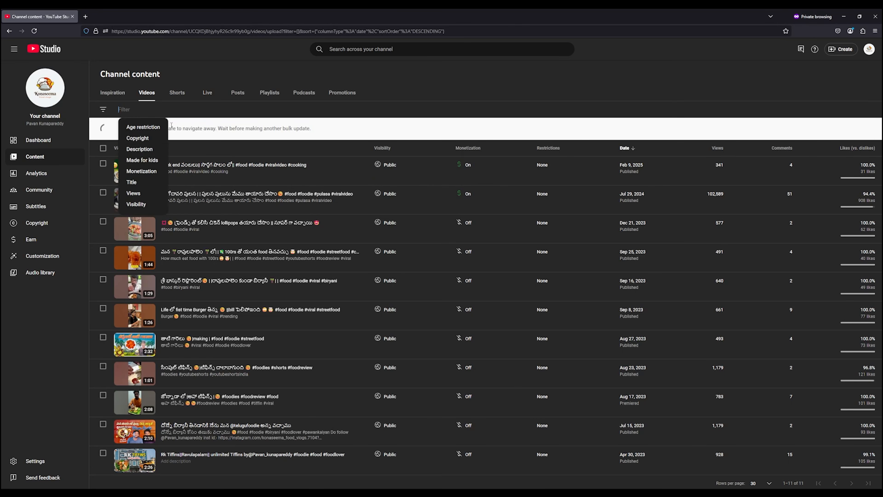
Step: Turn on Shorts Feed Ads for the channel and accept the Shorts Feed terms
{"action": "left_click", "coordinate": [39, 238]}
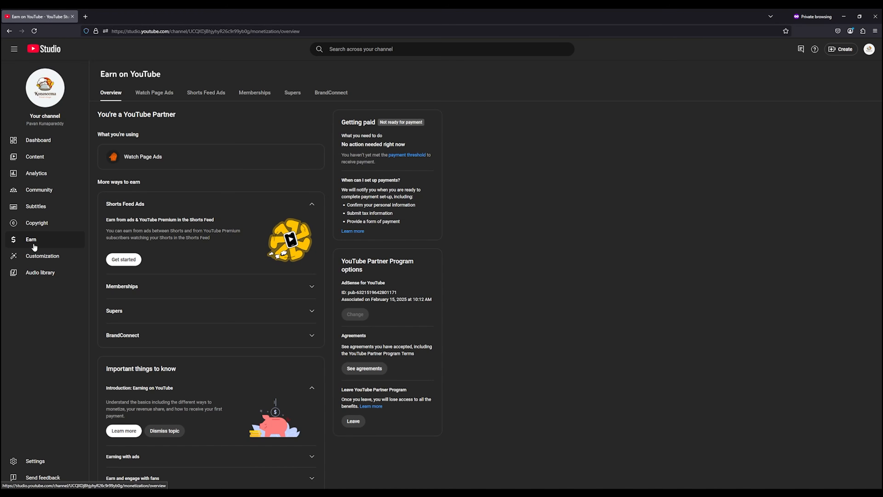
{"action": "left_click", "coordinate": [204, 93]}
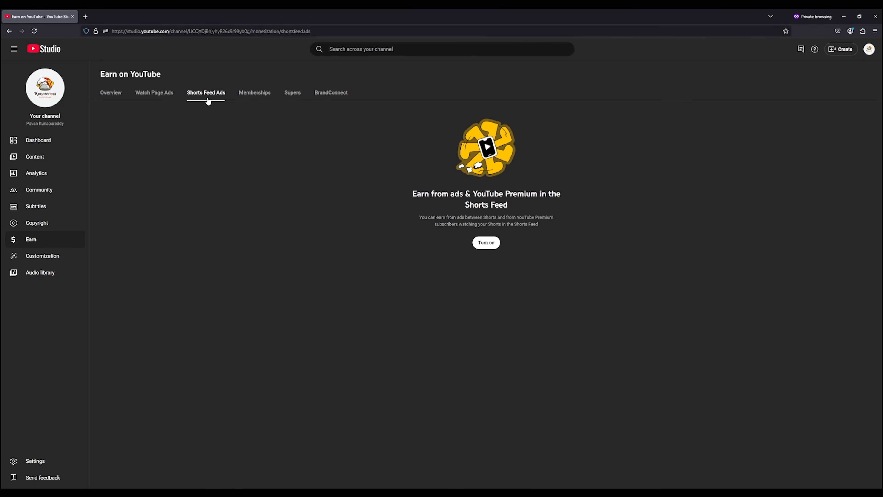
{"action": "left_click", "coordinate": [486, 242]}
{"action": "scroll", "coordinate": [447, 321], "scroll_direction": "down", "scroll_amount": 10}
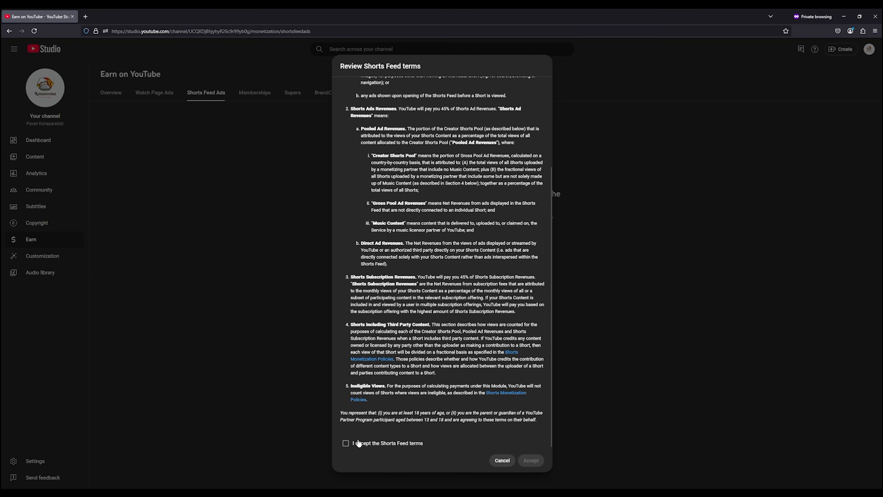
{"action": "left_click", "coordinate": [346, 443]}
{"action": "left_click", "coordinate": [537, 464]}
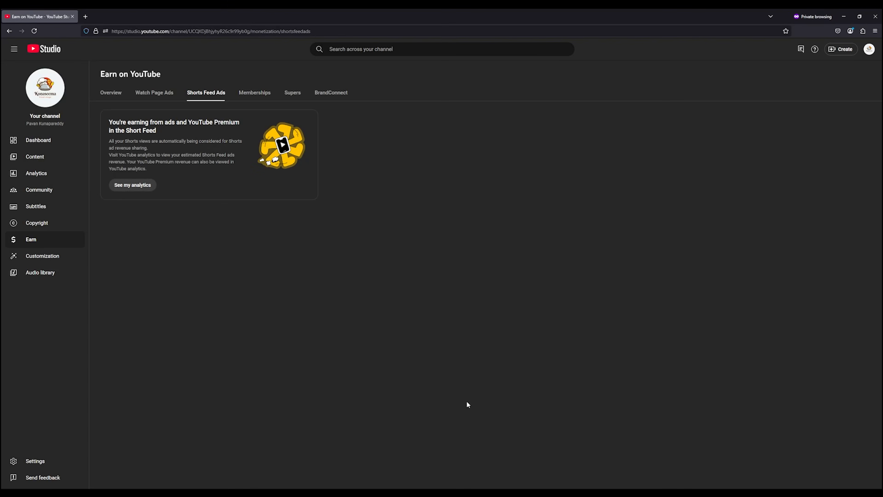
{"action": "left_click_drag", "start_coordinate": [109, 126], "coordinate": [156, 141]}
{"action": "left_click", "coordinate": [203, 185]}
Step: Check the bulk update notice in the channel's Shorts list
{"action": "left_click", "coordinate": [63, 155]}
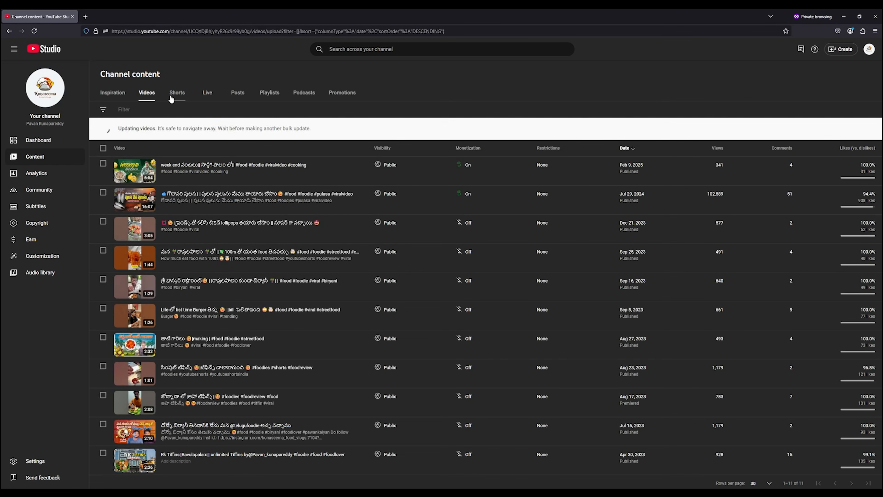
{"action": "left_click", "coordinate": [178, 94]}
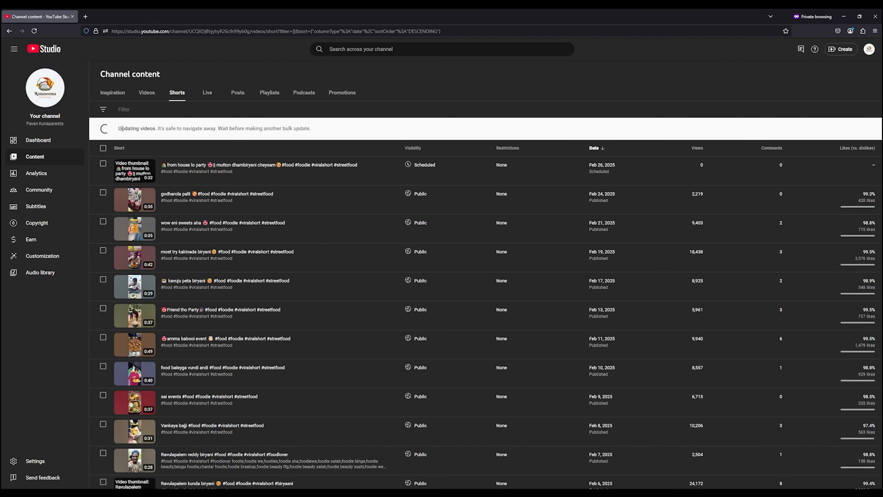
{"action": "left_click_drag", "start_coordinate": [119, 129], "coordinate": [309, 136]}
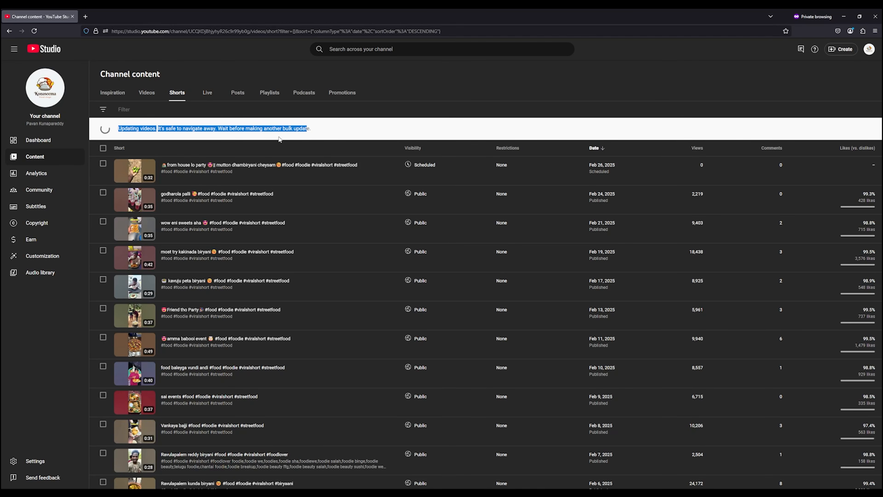
Step: Accept the Paid Features agreement for Supers and turn on Super Chat, Super Stickers and Super Thanks
{"action": "left_click", "coordinate": [42, 247]}
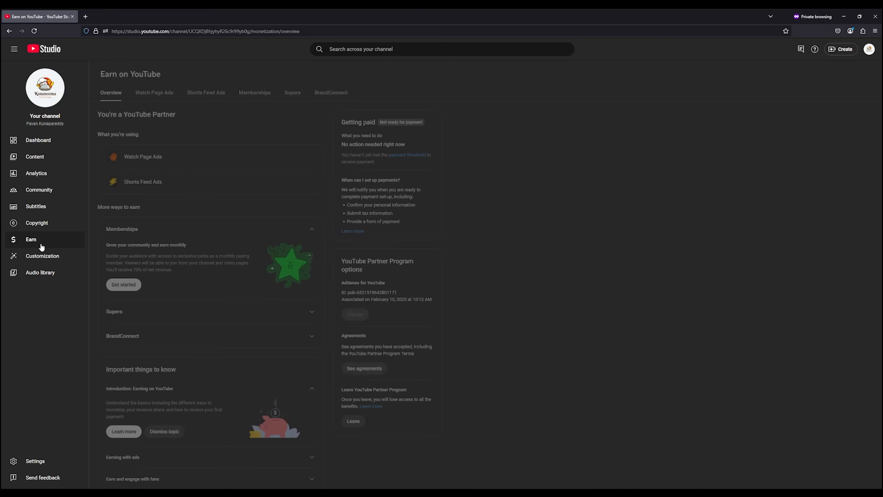
{"action": "left_click", "coordinate": [264, 94]}
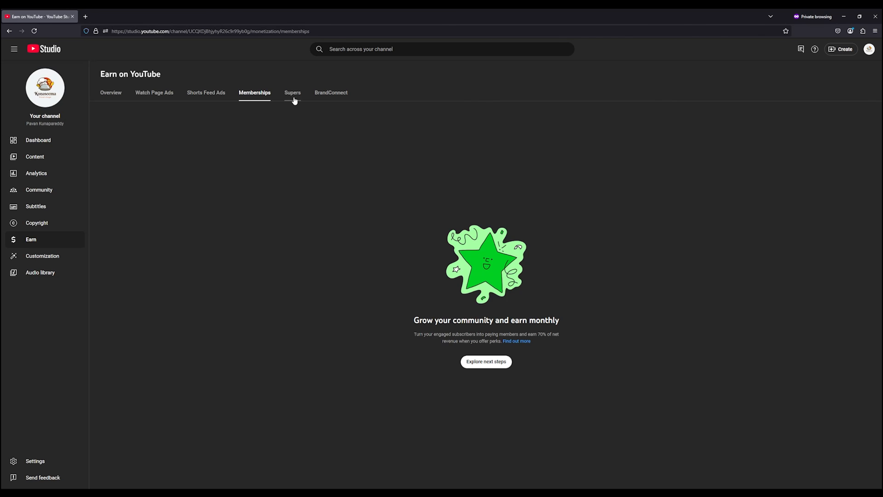
{"action": "left_click", "coordinate": [294, 99]}
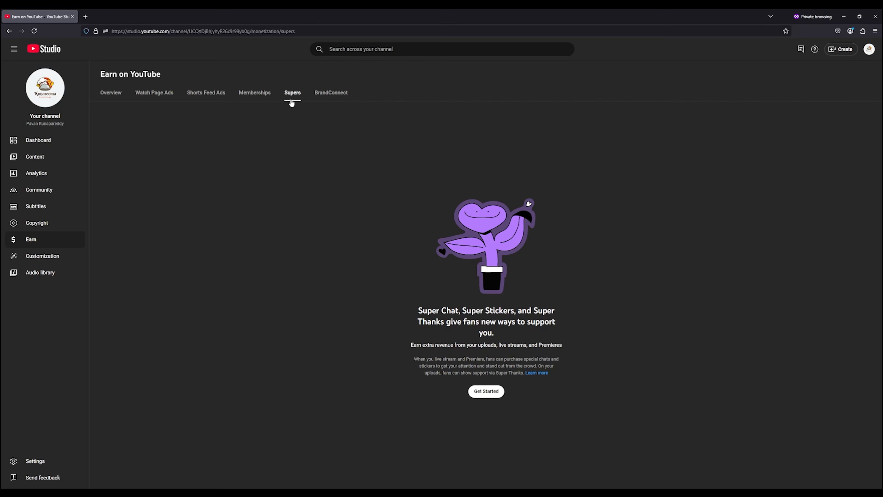
{"action": "left_click", "coordinate": [487, 391]}
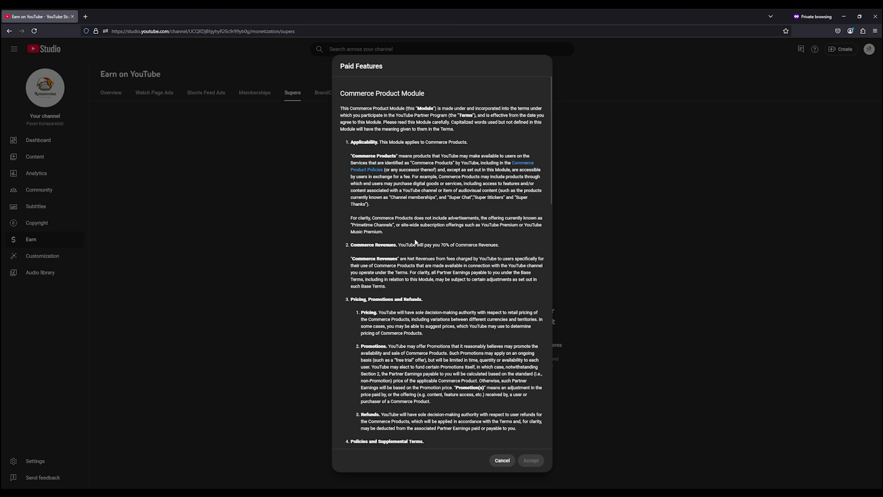
{"action": "scroll", "coordinate": [371, 146], "scroll_direction": "down", "scroll_amount": 20}
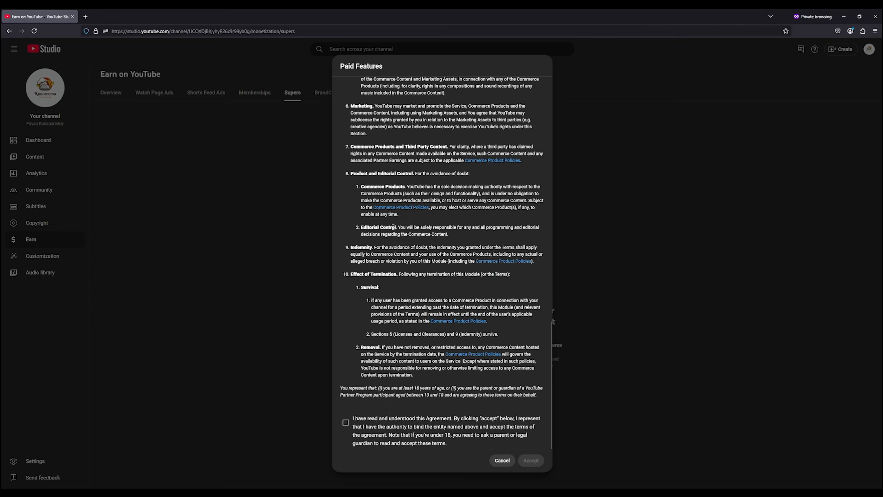
{"action": "left_click", "coordinate": [345, 423]}
{"action": "left_click", "coordinate": [530, 460]}
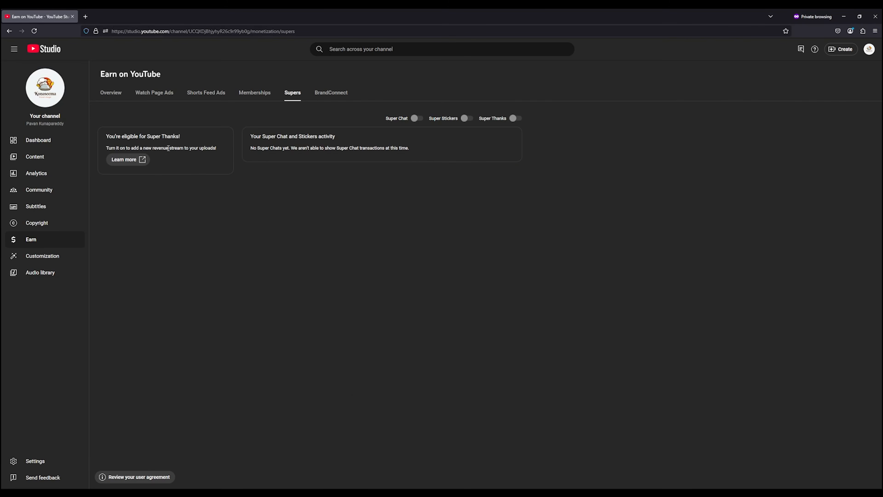
{"action": "left_click", "coordinate": [418, 119]}
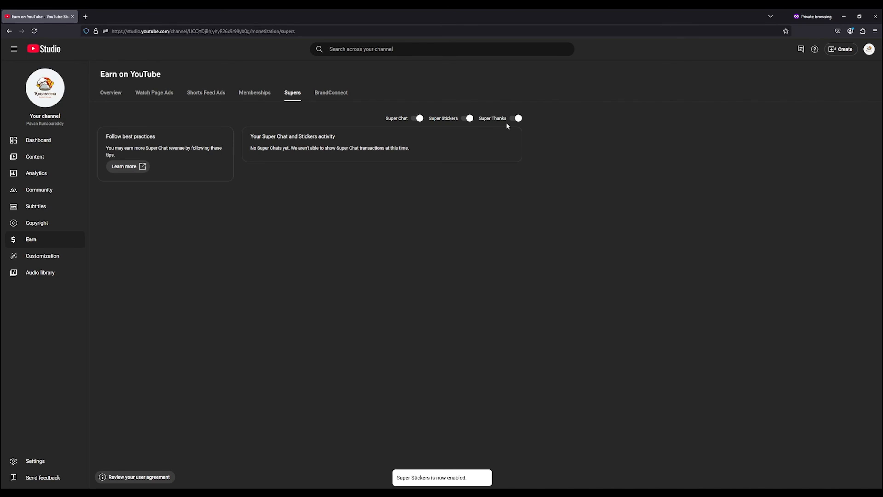
Step: Turn off Super Chat and Super Stickers, acknowledging the implications, and turn both back on
{"action": "left_click", "coordinate": [420, 118]}
{"action": "left_click", "coordinate": [357, 273]}
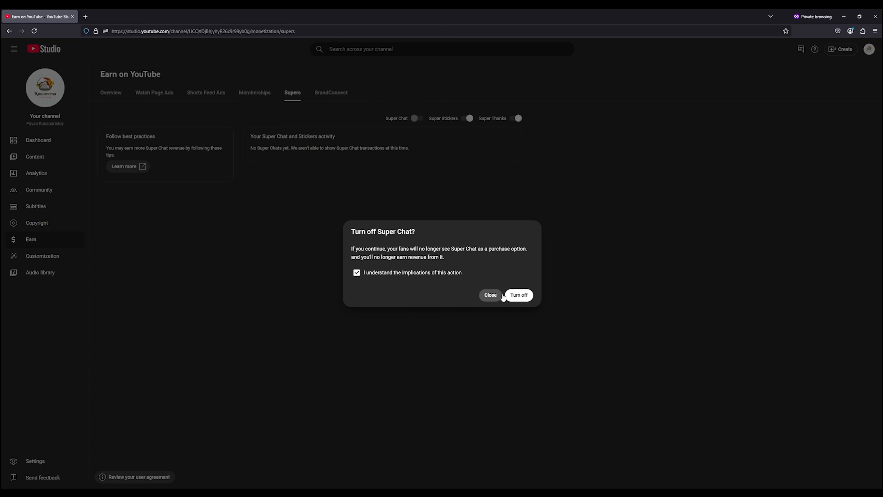
{"action": "left_click", "coordinate": [519, 294]}
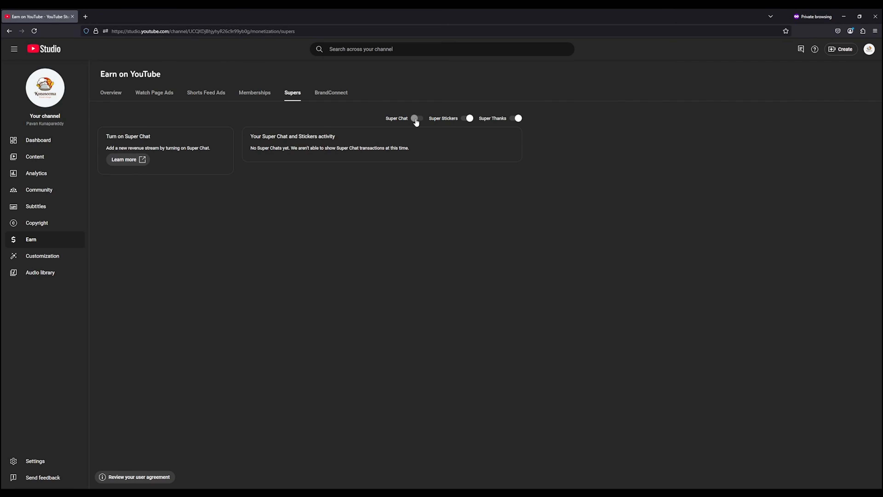
{"action": "left_click", "coordinate": [469, 118]}
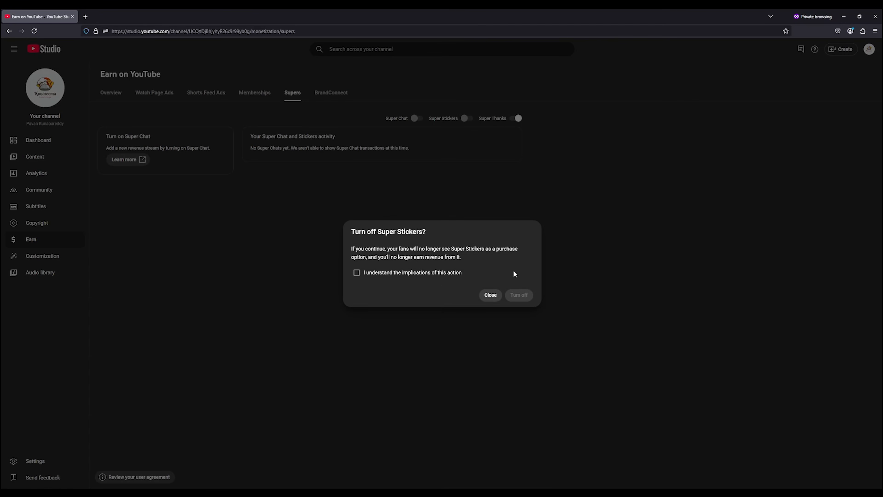
{"action": "left_click", "coordinate": [404, 275]}
{"action": "left_click", "coordinate": [519, 295]}
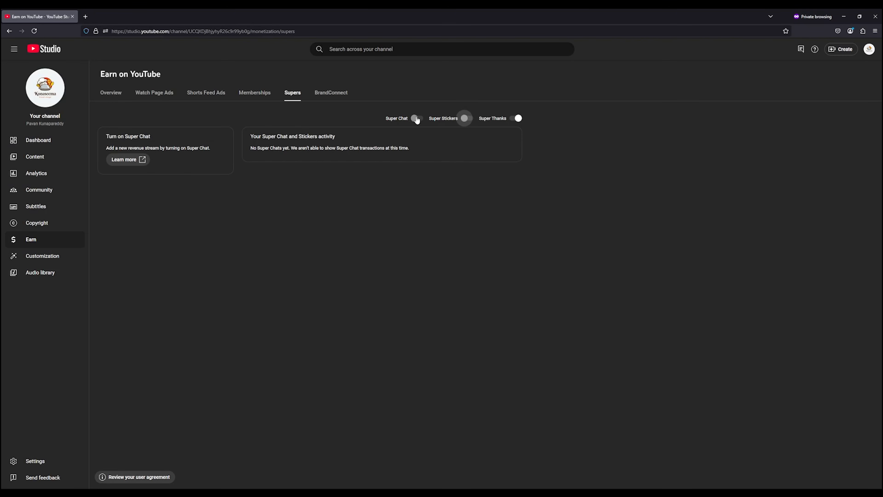
{"action": "left_click", "coordinate": [417, 119]}
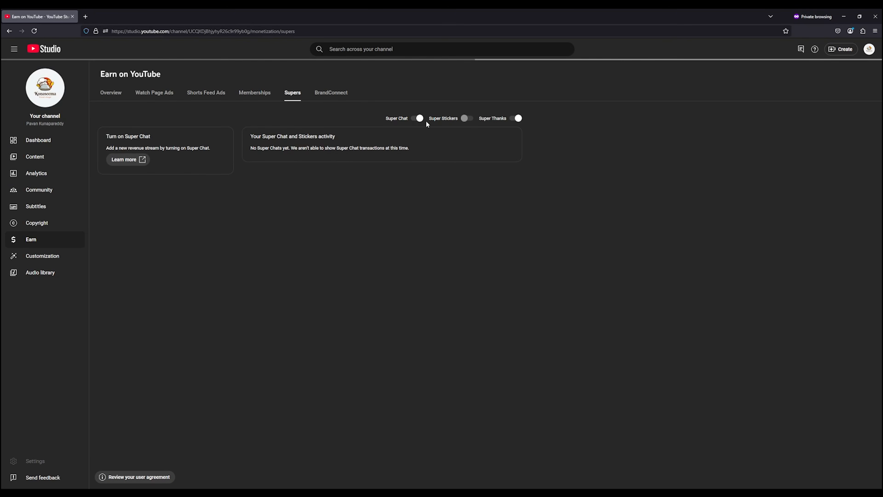
{"action": "left_click", "coordinate": [467, 119]}
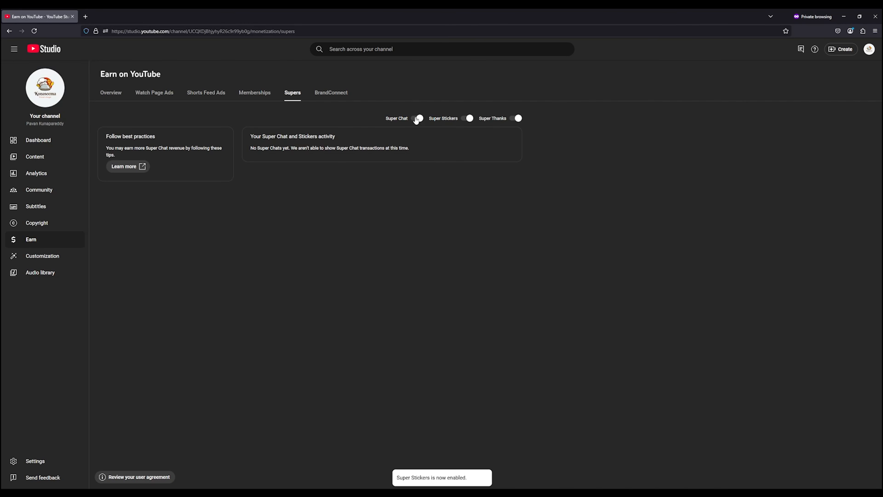
Step: Turn Super Stickers off once more with the implications acknowledged, and re-enable it
{"action": "left_click", "coordinate": [466, 119]}
{"action": "left_click", "coordinate": [439, 273]}
{"action": "left_click", "coordinate": [518, 295]}
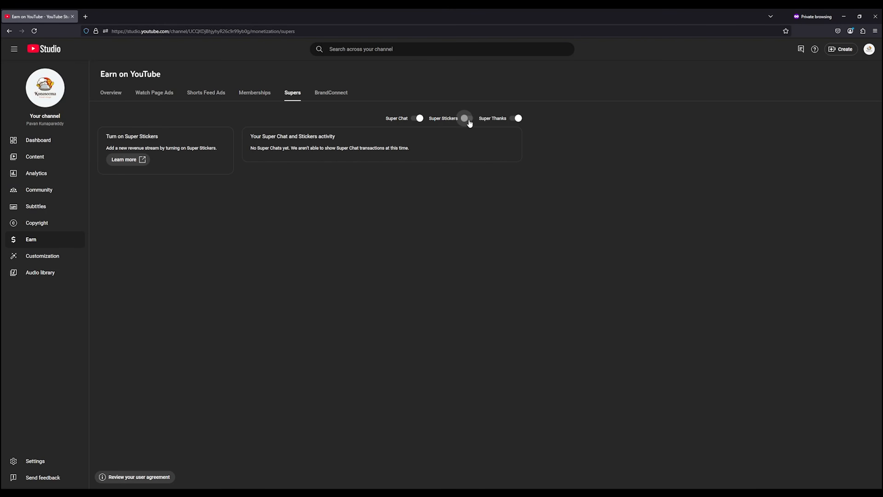
{"action": "left_click", "coordinate": [469, 122]}
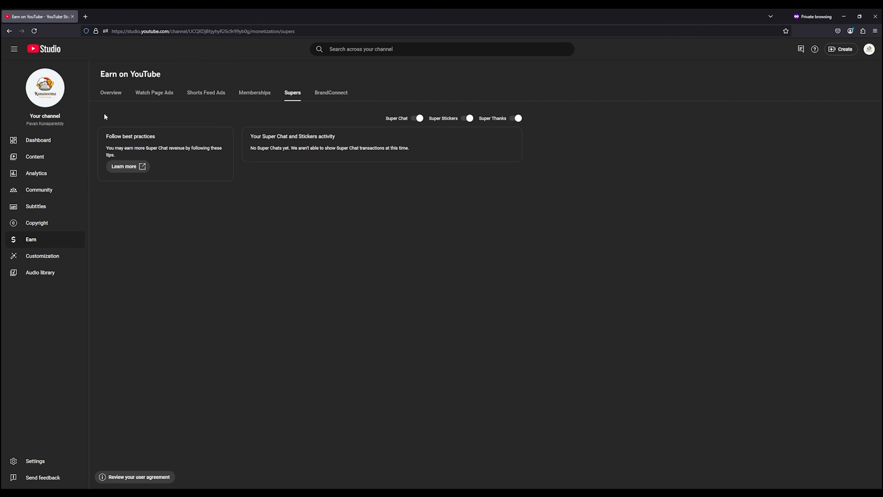
Step: Review the Earn overview and check monetization in the reloaded video list, showing 50 rows per page
{"action": "left_click", "coordinate": [121, 97]}
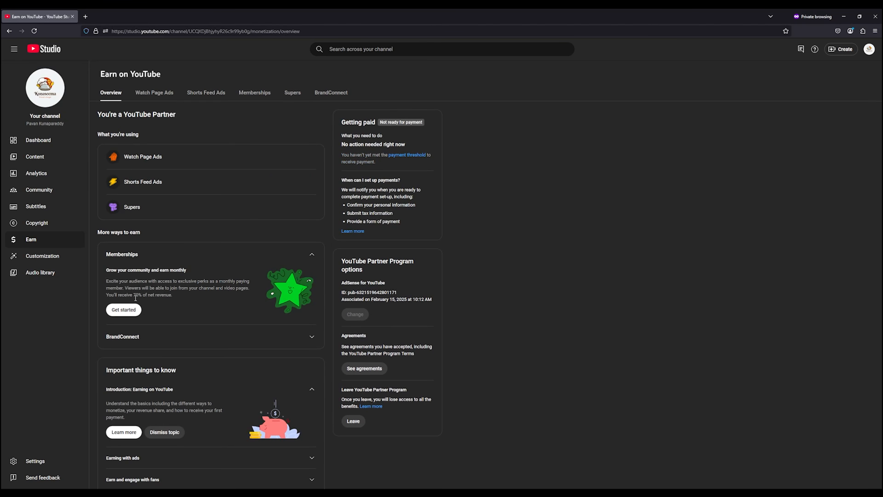
{"action": "left_click", "coordinate": [47, 156]}
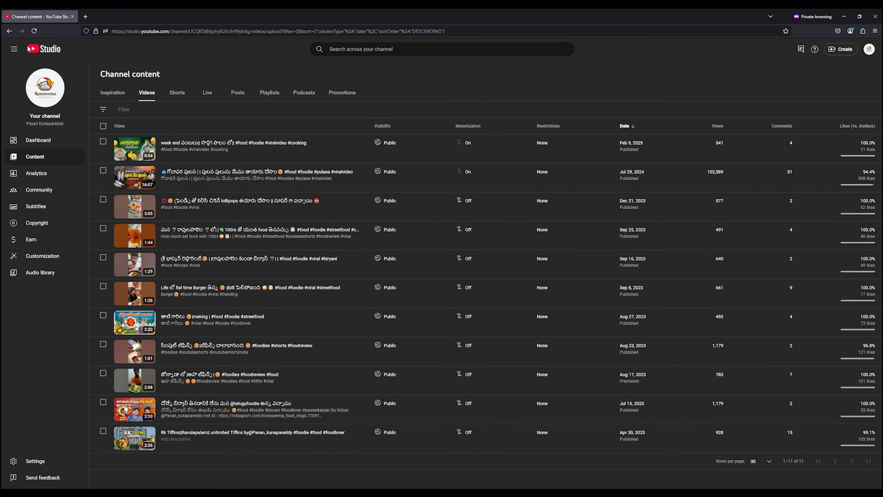
{"action": "left_click", "coordinate": [35, 31]}
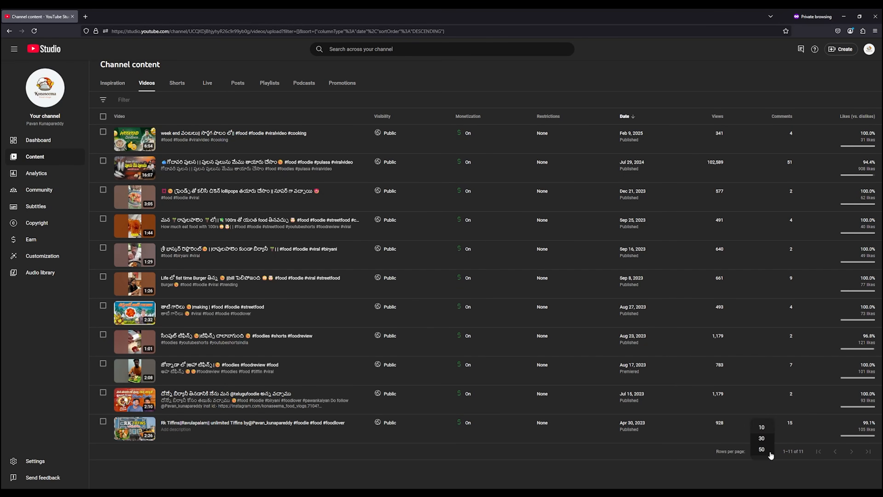
{"action": "left_click", "coordinate": [770, 452]}
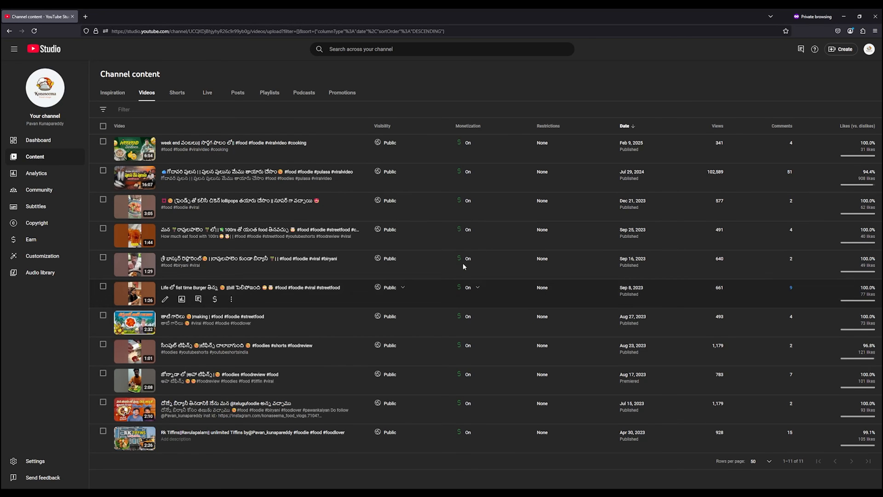
Step: Check the monetization status of the Shorts in the channel content
{"action": "left_click", "coordinate": [177, 93]}
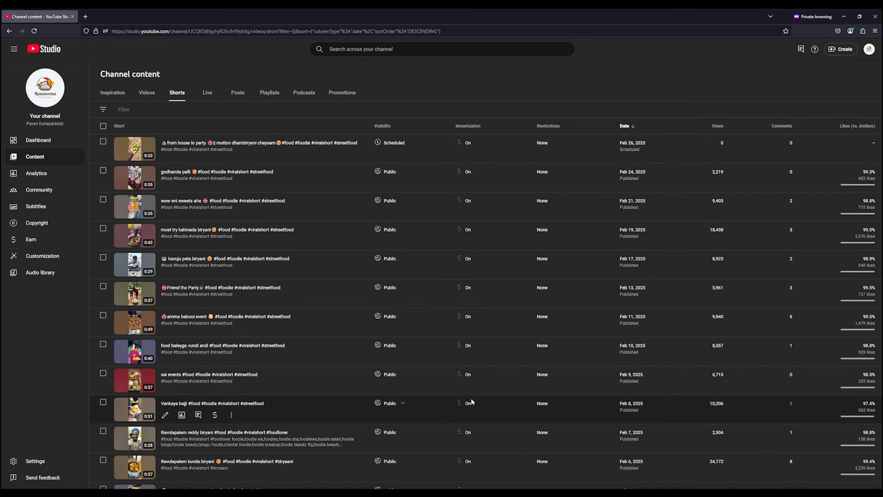
{"action": "scroll", "coordinate": [472, 402], "scroll_direction": "down", "scroll_amount": 15}
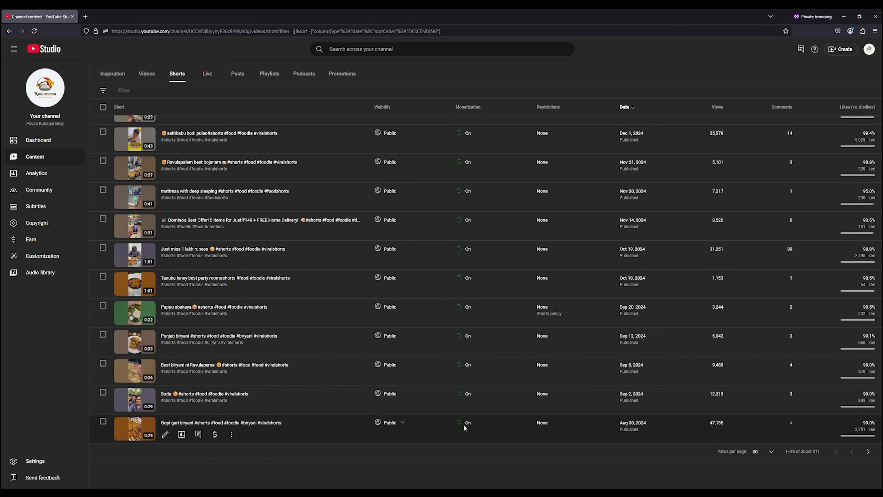
{"action": "scroll", "coordinate": [464, 428], "scroll_direction": "up", "scroll_amount": 15}
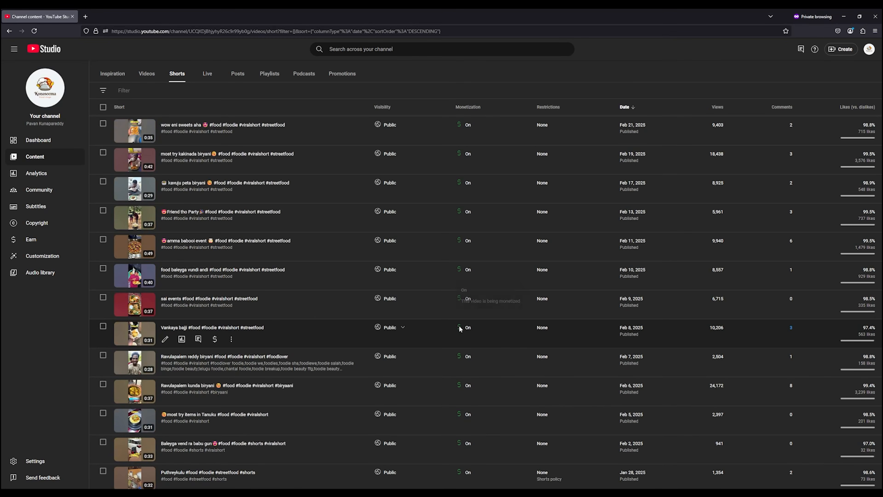
{"action": "scroll", "coordinate": [459, 327], "scroll_direction": "up", "scroll_amount": 2}
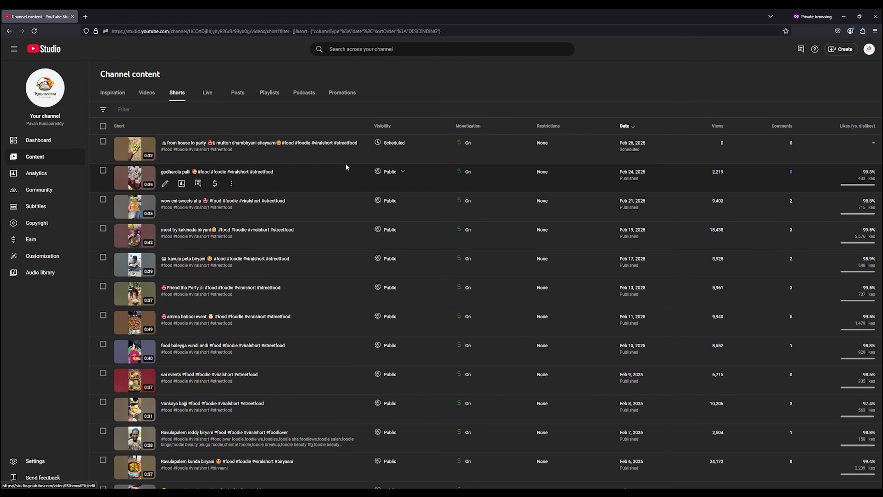
Step: Filter the Shorts by monetization status Not monetized and Limited, and clear the filter after checking the list
{"action": "left_click", "coordinate": [126, 109]}
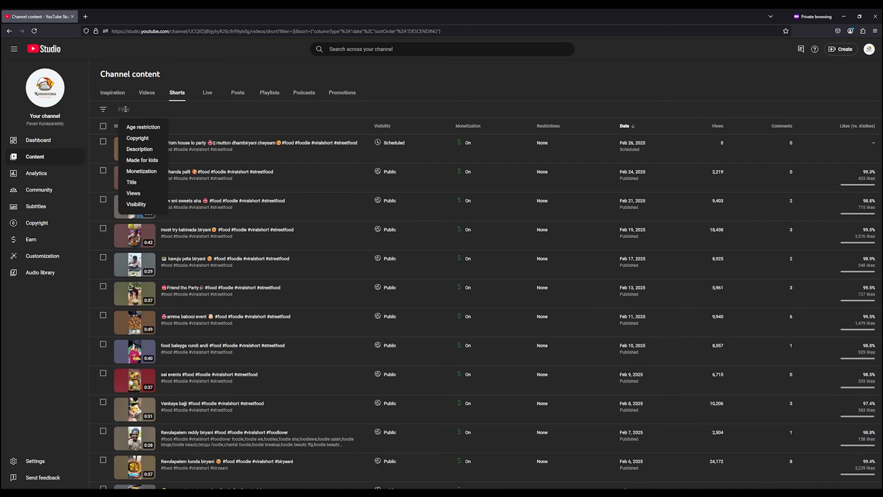
{"action": "left_click", "coordinate": [131, 173]}
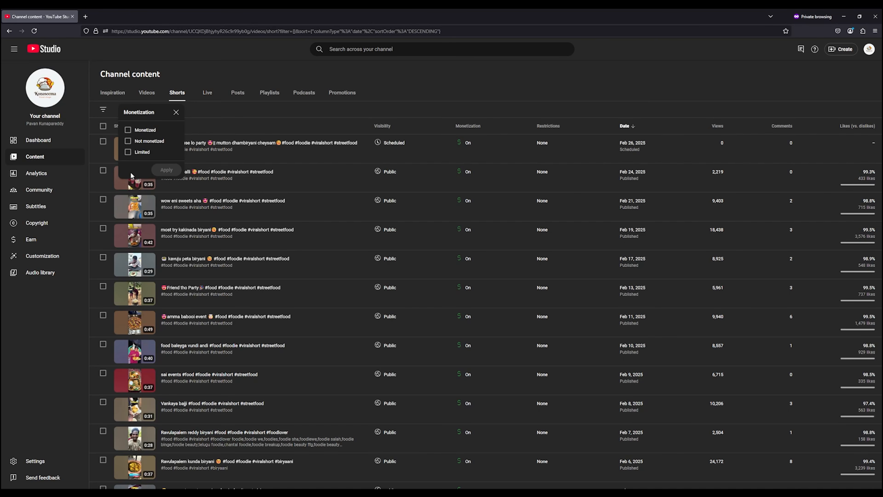
{"action": "left_click", "coordinate": [128, 143]}
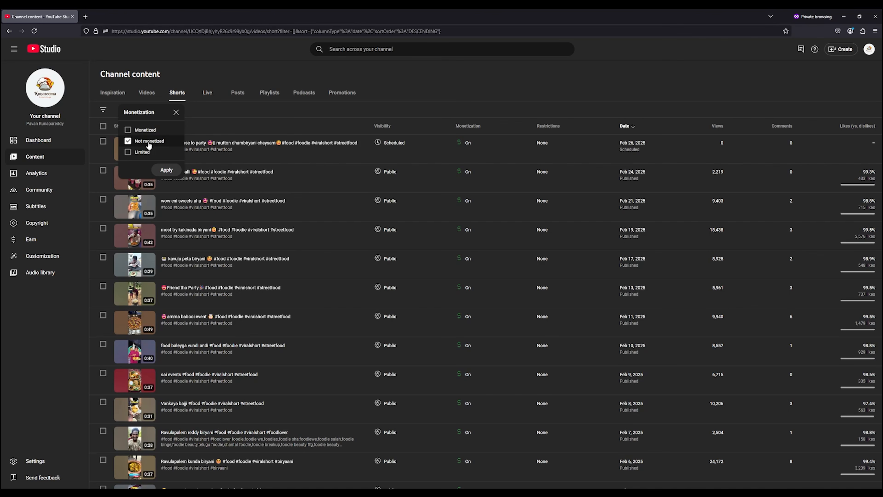
{"action": "left_click", "coordinate": [128, 154]}
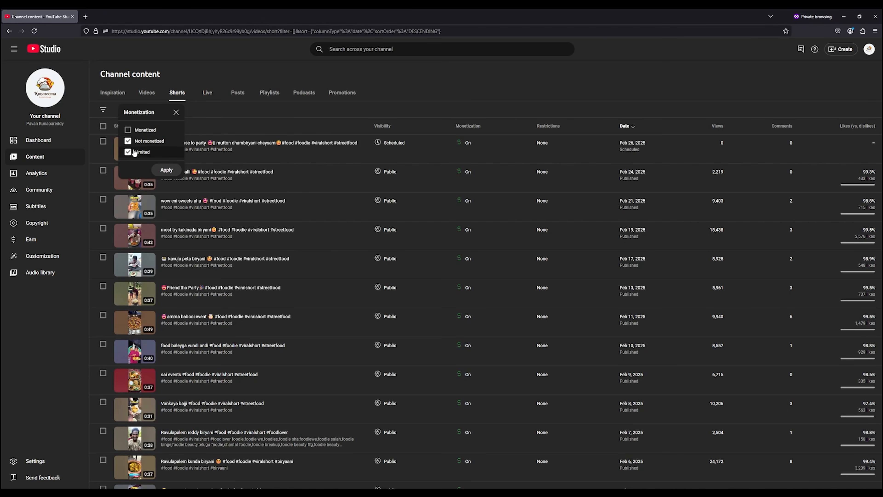
{"action": "left_click", "coordinate": [166, 170]}
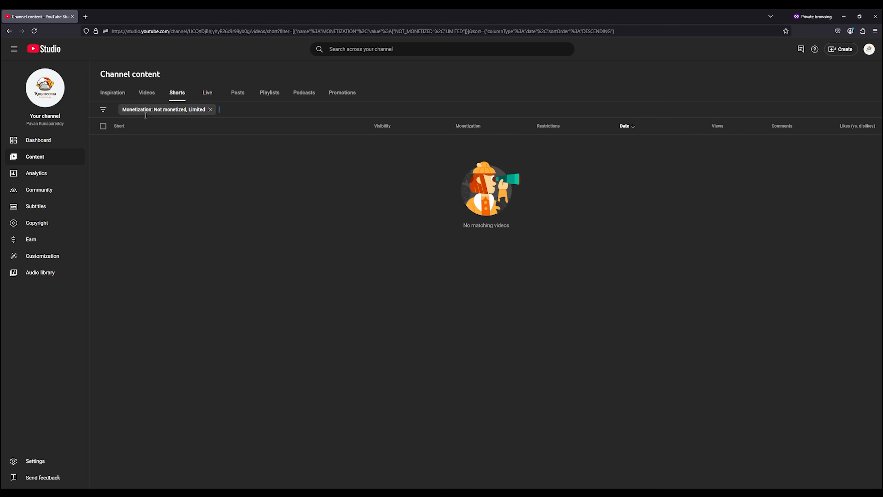
{"action": "left_click", "coordinate": [210, 109]}
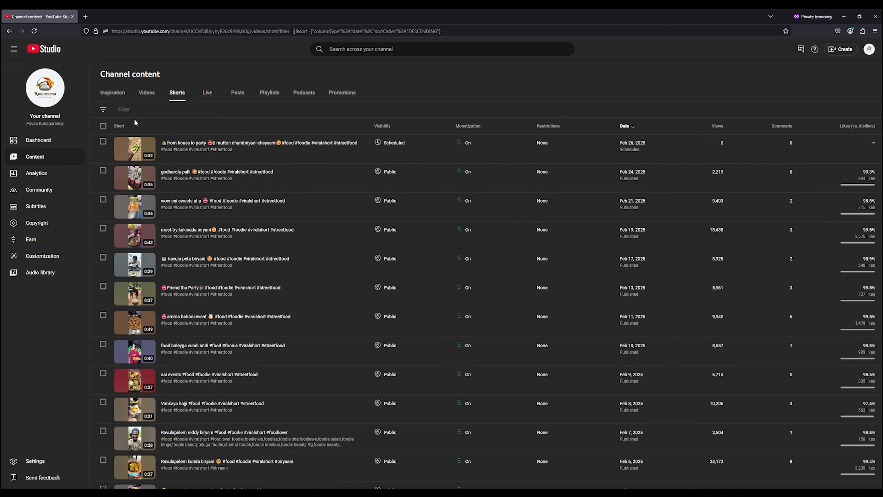
Step: Select all of the channel's Shorts, including those beyond the current page, and start a bulk monetization edit
{"action": "left_click", "coordinate": [103, 126]}
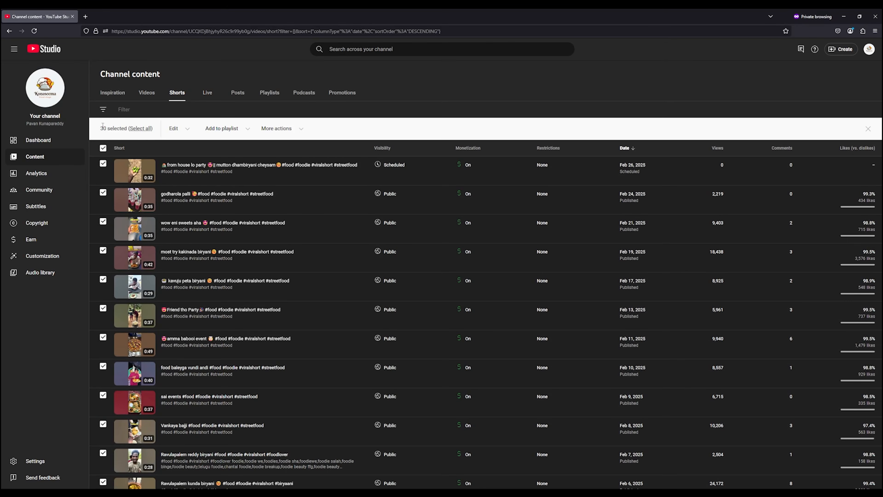
{"action": "left_click", "coordinate": [103, 148]}
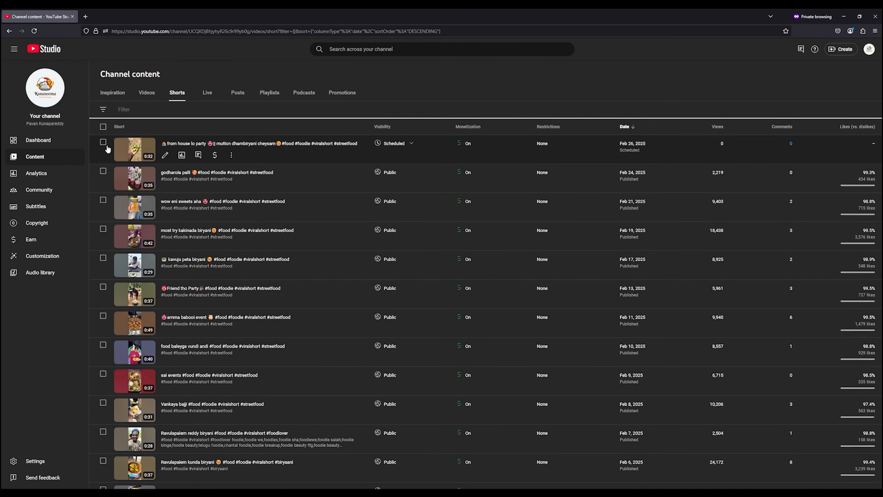
{"action": "left_click", "coordinate": [102, 126]}
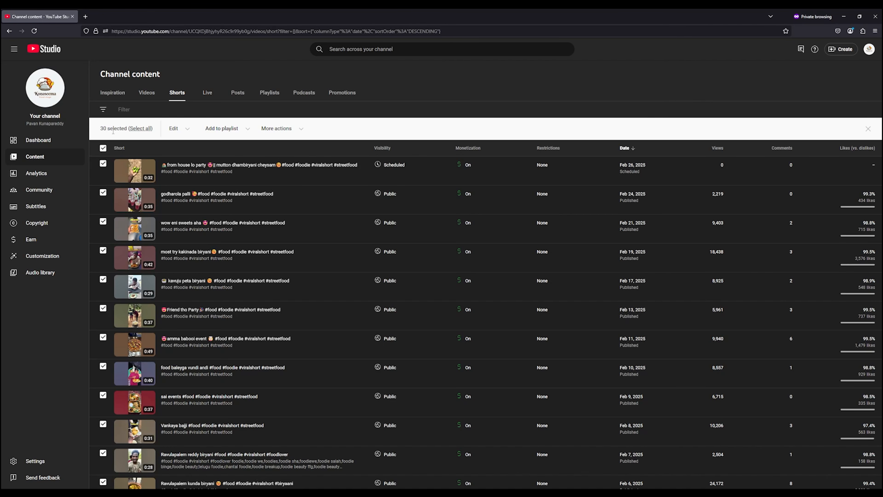
{"action": "left_click", "coordinate": [138, 131]}
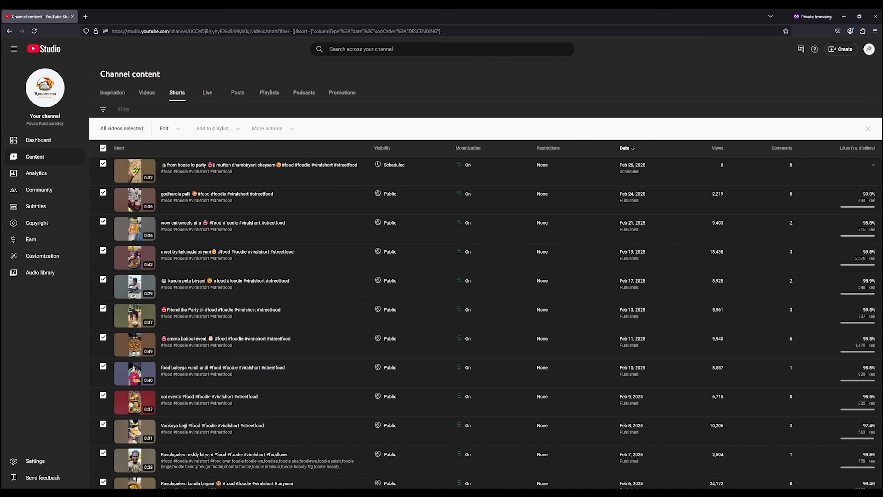
{"action": "left_click", "coordinate": [168, 131]}
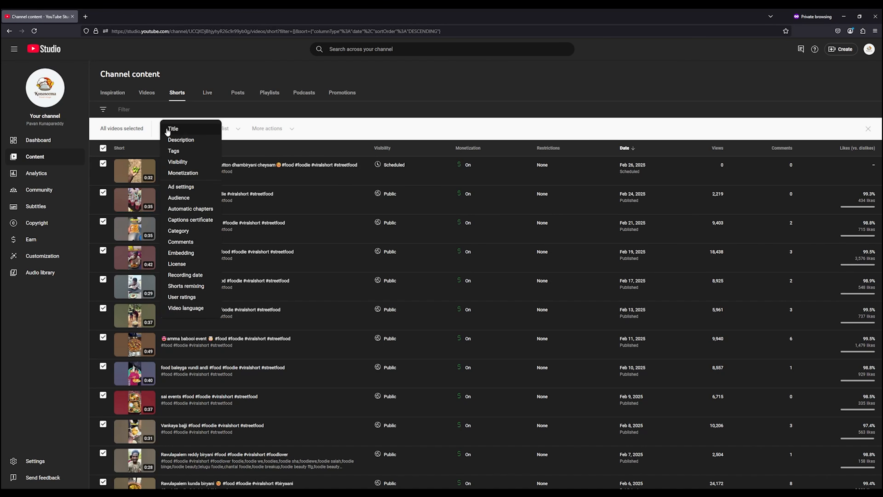
{"action": "left_click", "coordinate": [182, 173]}
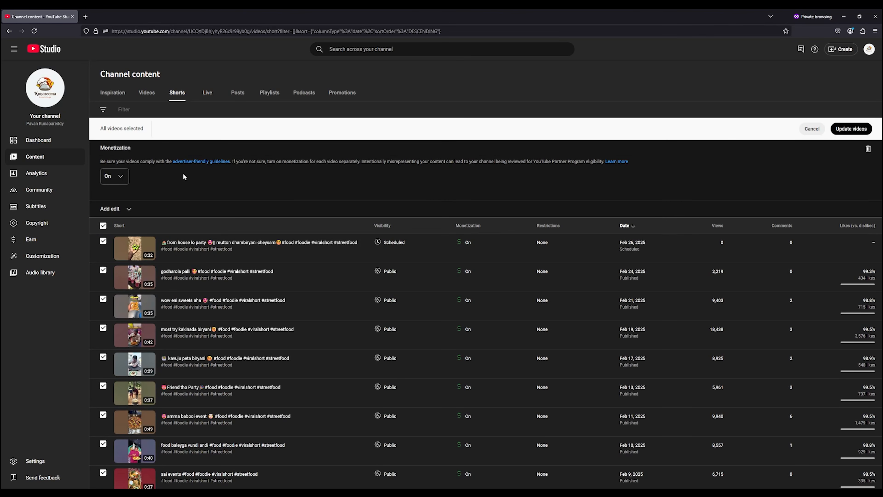
Step: Set Monetization to On for all selected Shorts and run the bulk update, acknowledging its implications
{"action": "left_click", "coordinate": [115, 178]}
{"action": "left_click", "coordinate": [115, 189]}
{"action": "left_click", "coordinate": [112, 177]}
{"action": "left_click", "coordinate": [112, 179]}
{"action": "left_click", "coordinate": [855, 129]}
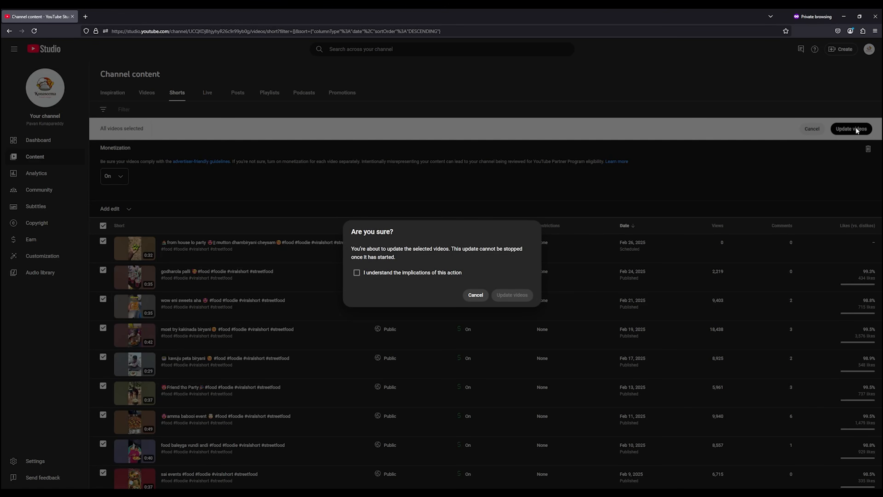
{"action": "left_click", "coordinate": [358, 274]}
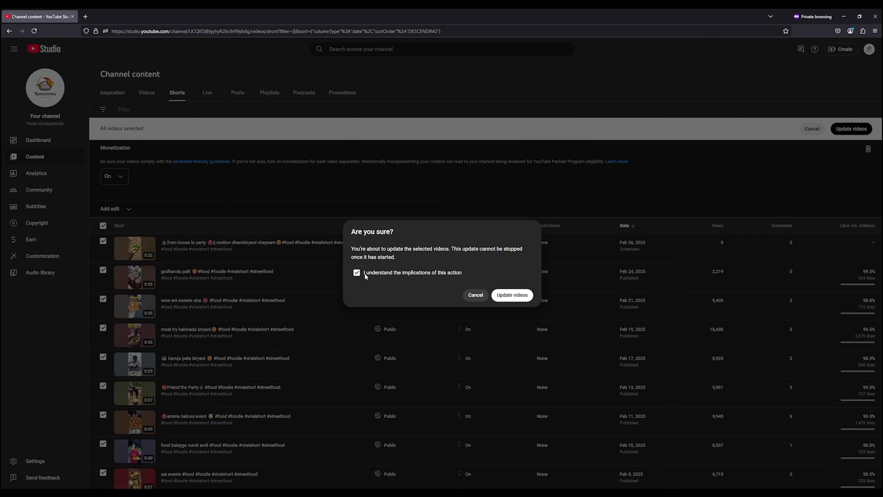
{"action": "left_click", "coordinate": [515, 295]}
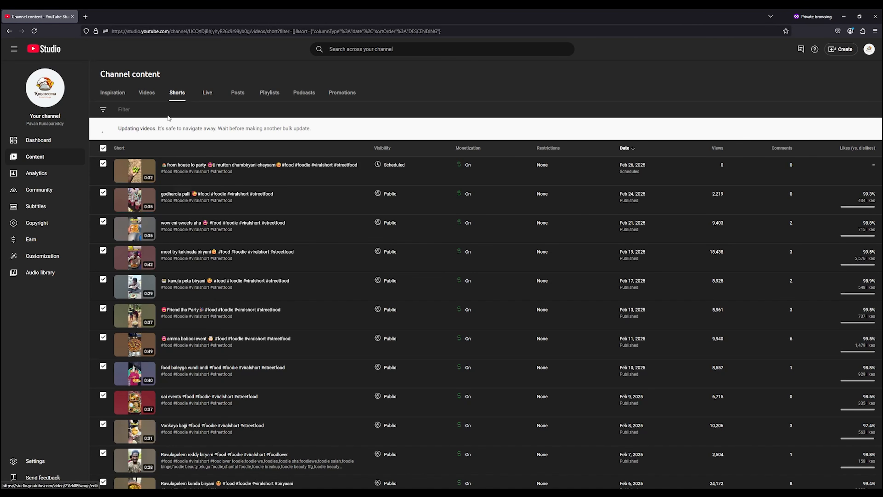
Step: Filter the channel's regular videos by monetization status Limited and Not monetized
{"action": "left_click", "coordinate": [147, 92]}
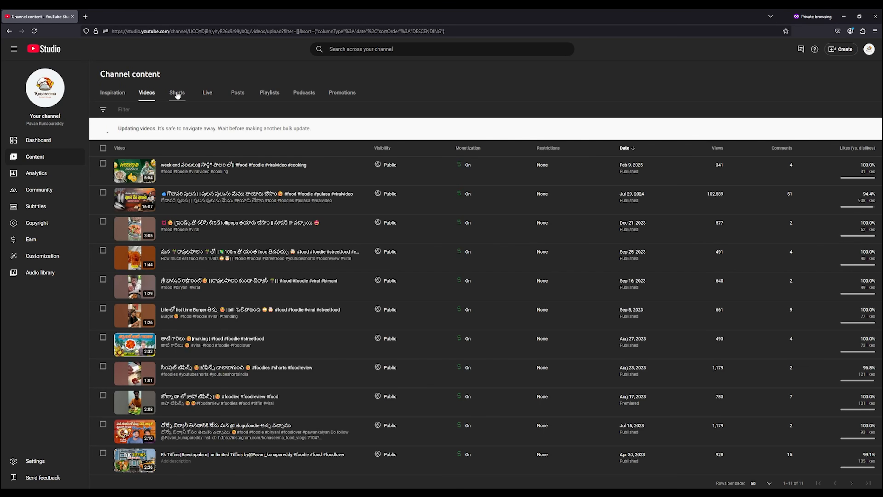
{"action": "left_click", "coordinate": [129, 109]}
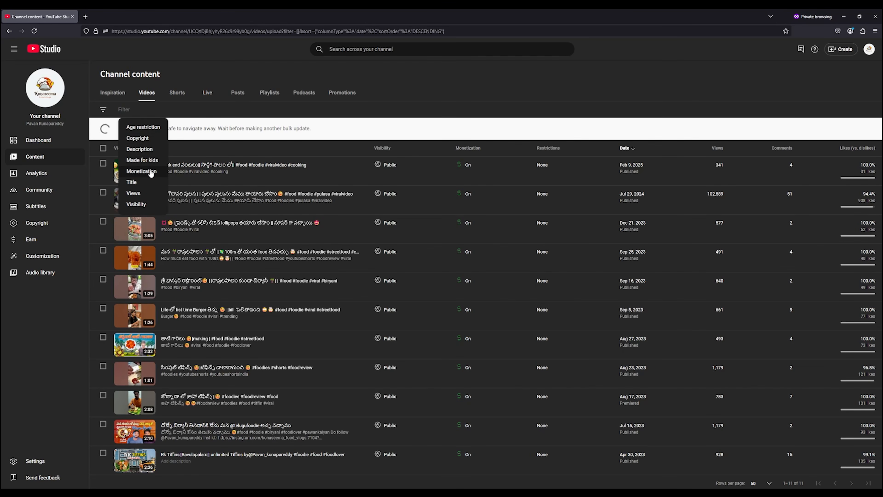
{"action": "left_click", "coordinate": [141, 171]}
{"action": "left_click", "coordinate": [143, 152]}
{"action": "left_click", "coordinate": [148, 141]}
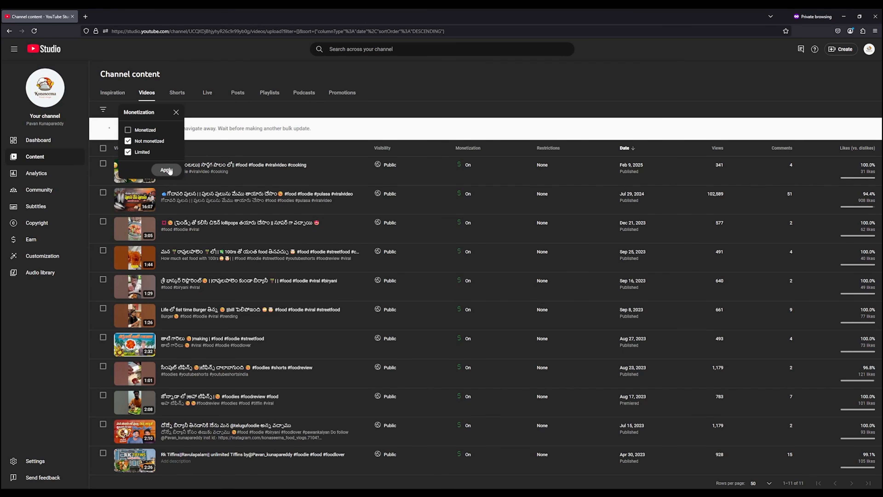
{"action": "left_click", "coordinate": [169, 170]}
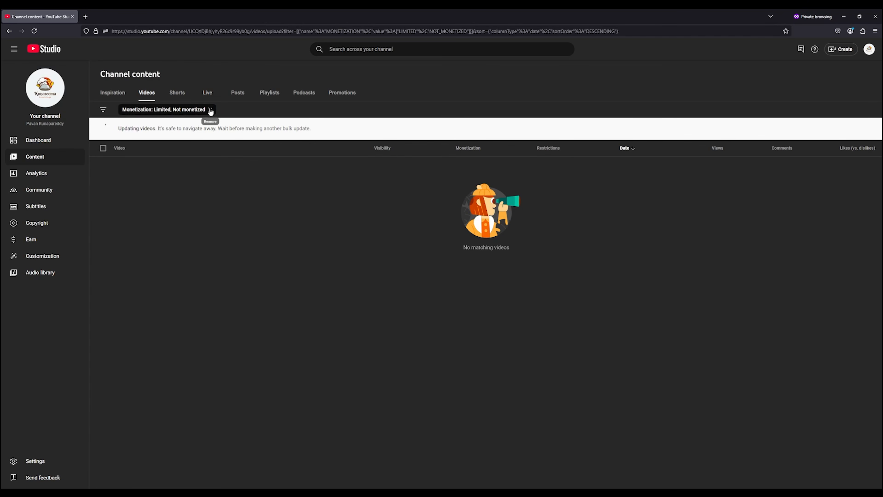
Step: Clear the monetization filter on the regular videos, check the Shorts list's monetization status, and return to the videos
{"action": "left_click", "coordinate": [210, 109]}
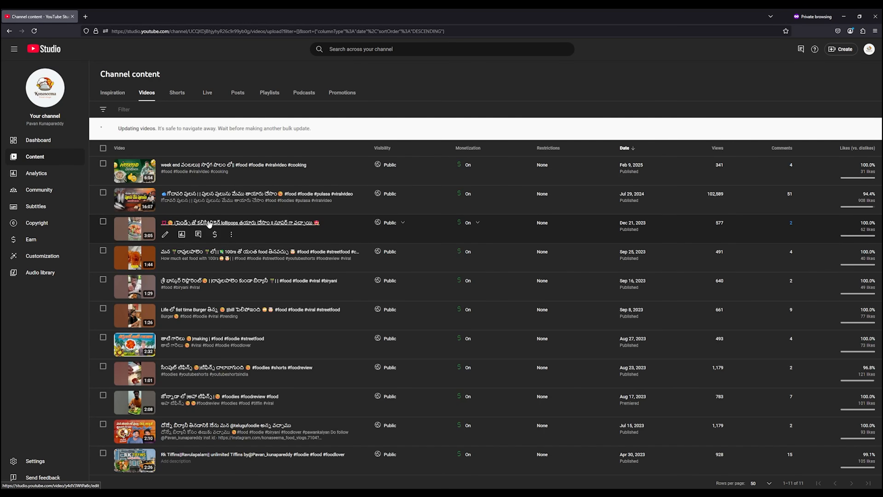
{"action": "left_click", "coordinate": [177, 93]}
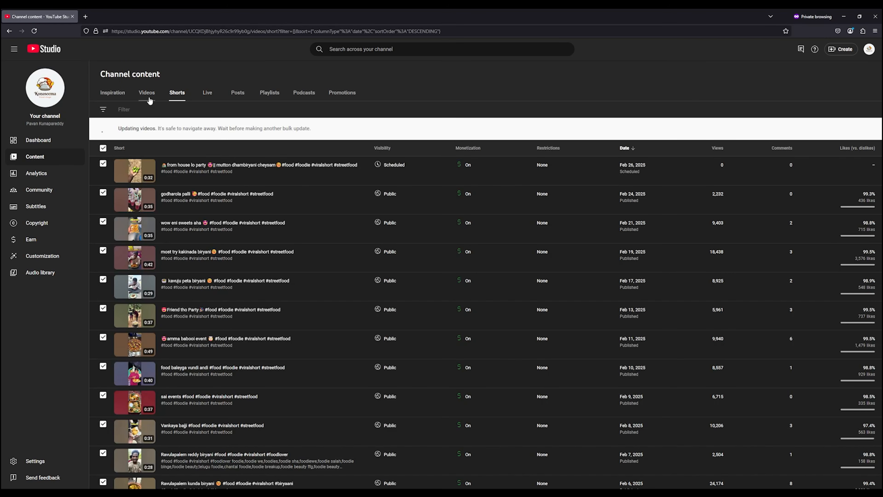
{"action": "left_click", "coordinate": [147, 92]}
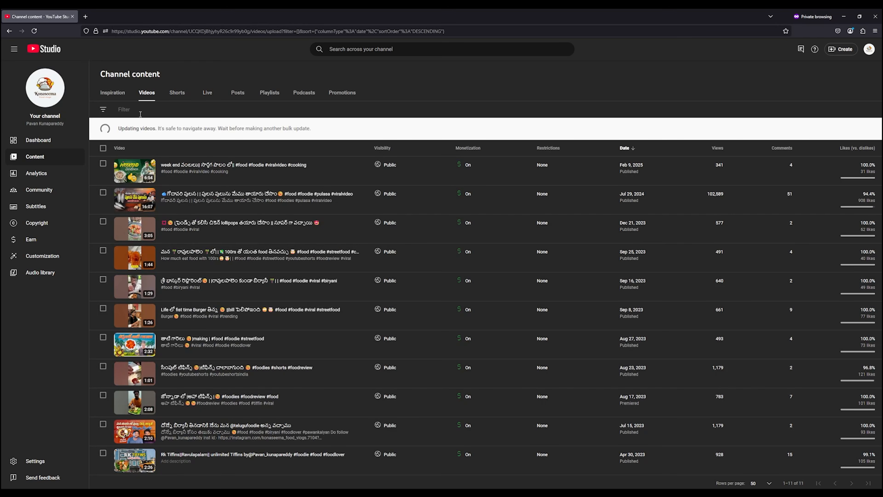
Step: Filter the regular videos by monetization status Limited only, and clear the filter after checking the list
{"action": "left_click", "coordinate": [137, 110]}
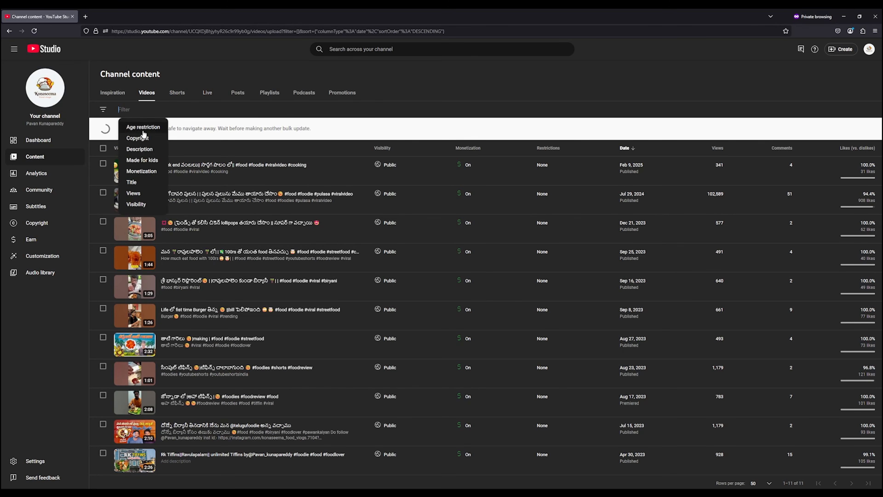
{"action": "left_click", "coordinate": [142, 171]}
{"action": "left_click", "coordinate": [136, 153]}
{"action": "left_click", "coordinate": [166, 171]}
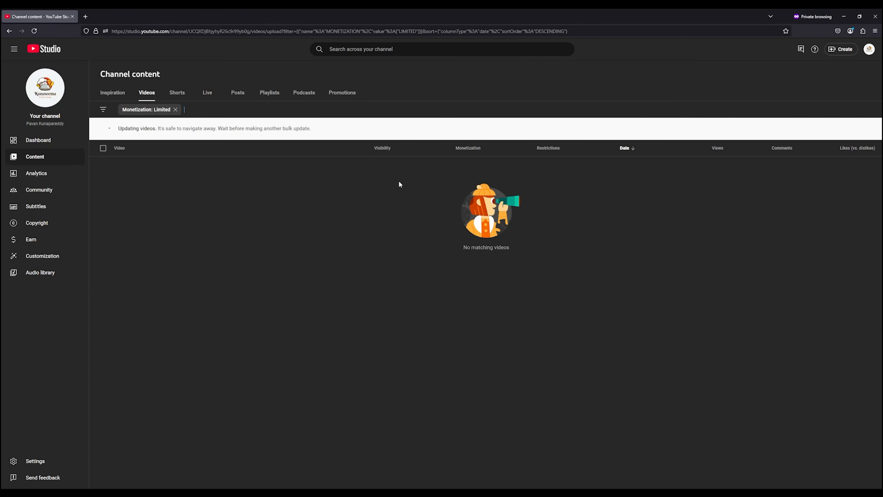
{"action": "left_click", "coordinate": [175, 109]}
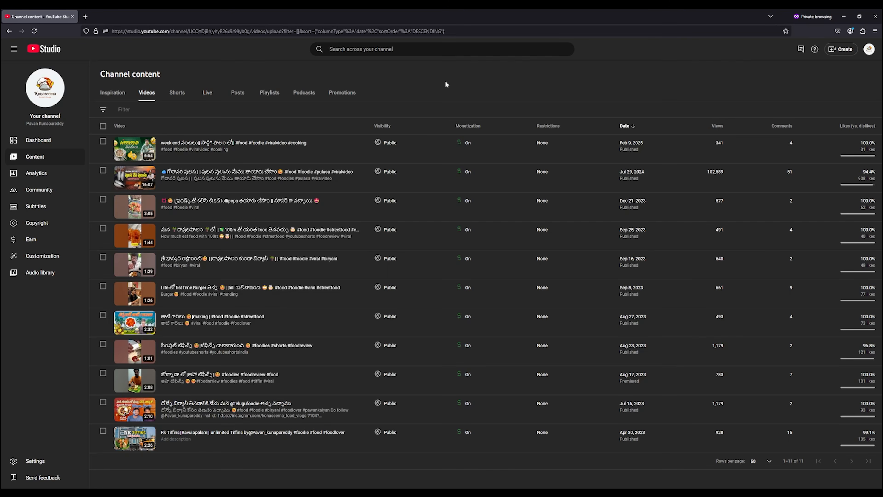
Step: Check the regular videos for monetization status Limited or Not monetized with a combined filter, and remove that filter
{"action": "left_click", "coordinate": [160, 108]}
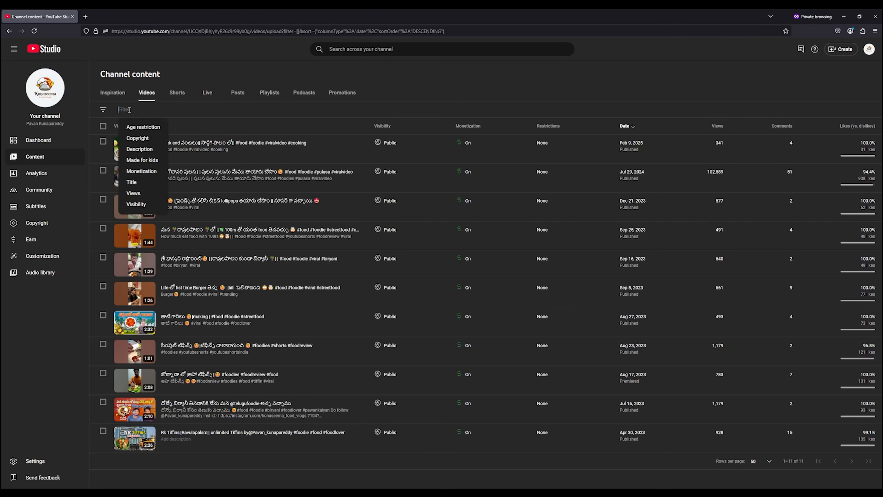
{"action": "left_click", "coordinate": [141, 171]}
{"action": "left_click", "coordinate": [128, 153]}
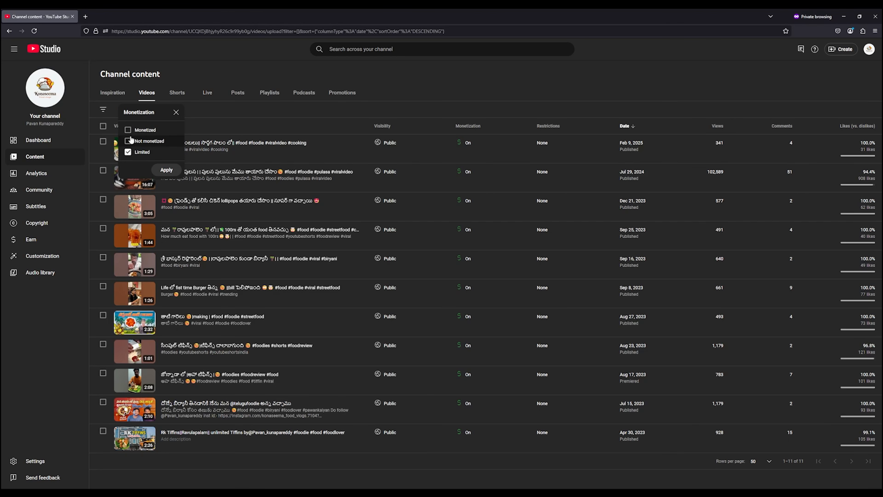
{"action": "left_click", "coordinate": [129, 141]}
{"action": "left_click", "coordinate": [167, 170]}
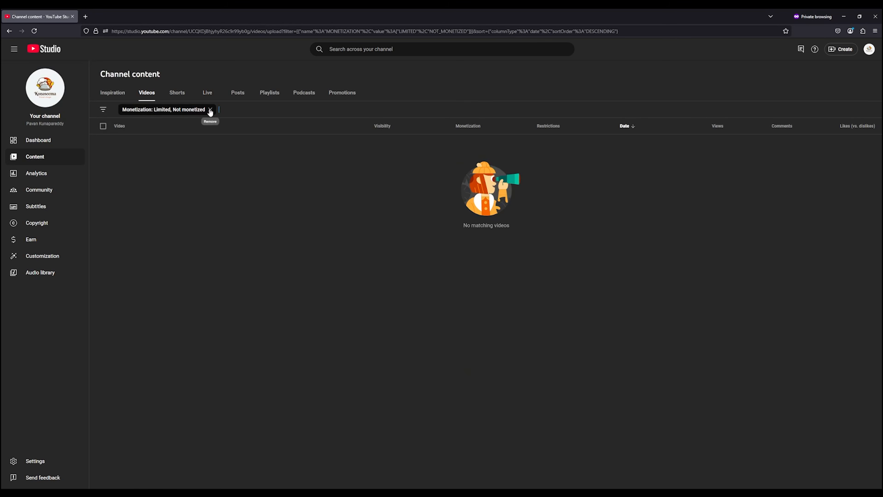
{"action": "left_click", "coordinate": [210, 111]}
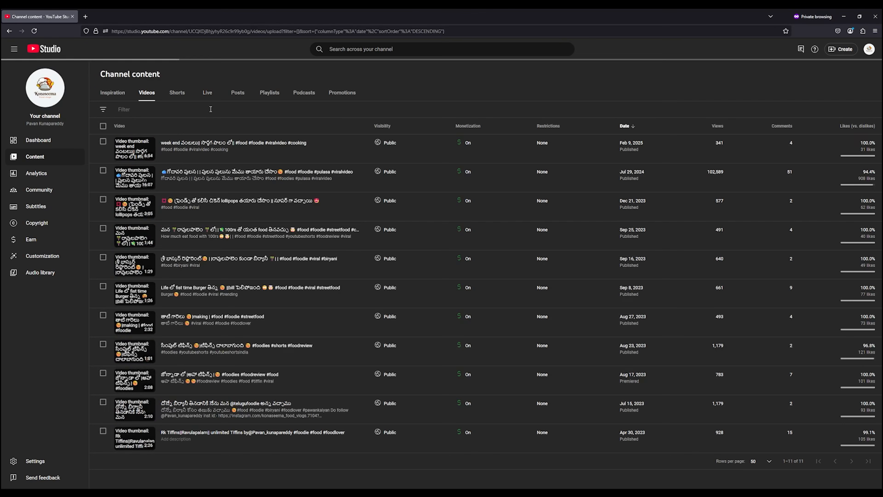
Step: Filter the regular videos by monetization status Not monetized only, and remove the filter after checking the list
{"action": "left_click", "coordinate": [126, 111]}
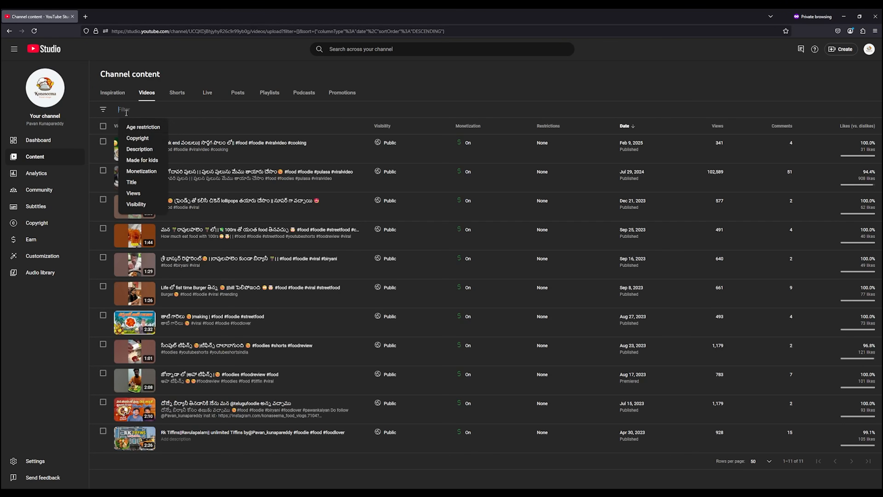
{"action": "left_click", "coordinate": [141, 171]}
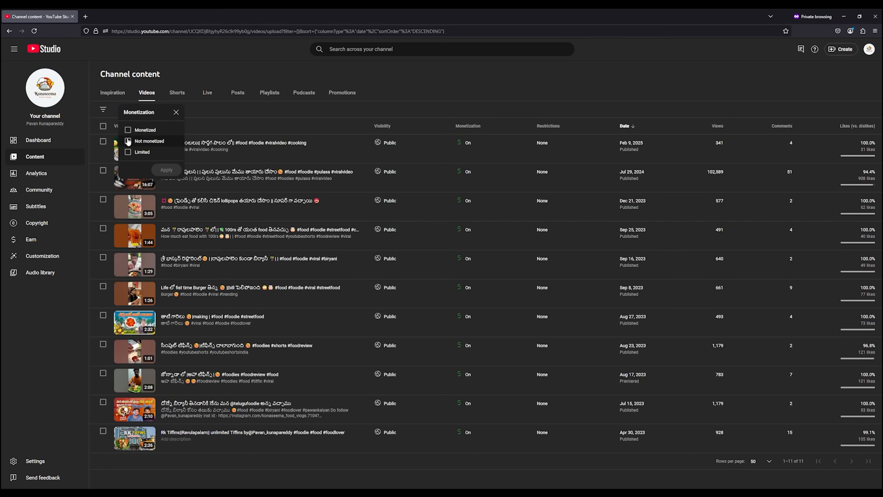
{"action": "left_click", "coordinate": [151, 143]}
{"action": "left_click", "coordinate": [166, 170]}
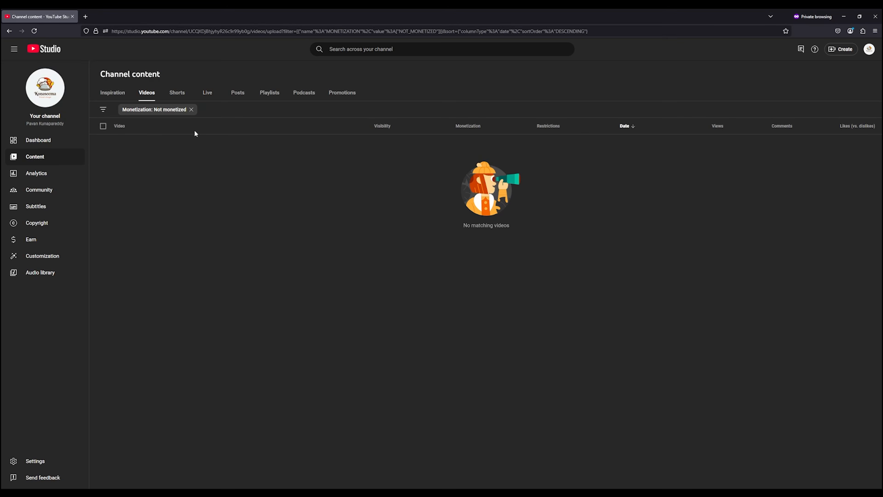
{"action": "left_click", "coordinate": [191, 110]}
Step: Deselect all of the channel's Shorts and return to the list of regular videos
{"action": "left_click", "coordinate": [177, 93]}
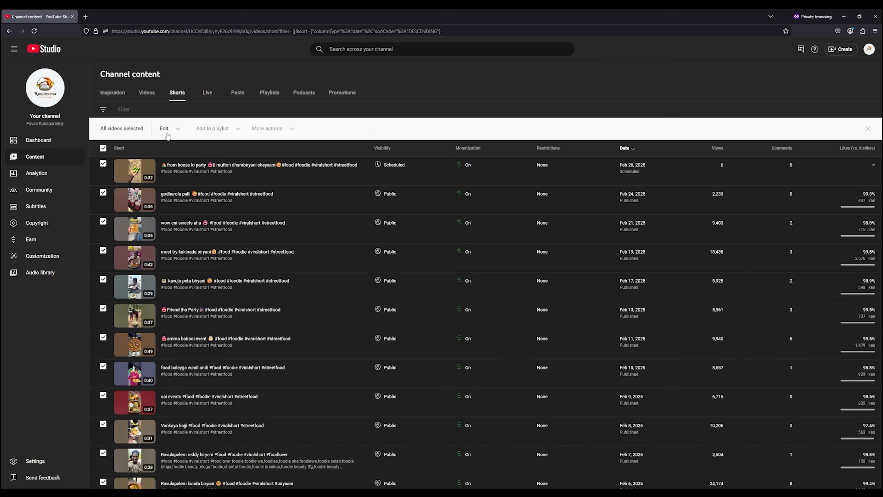
{"action": "left_click", "coordinate": [102, 150]}
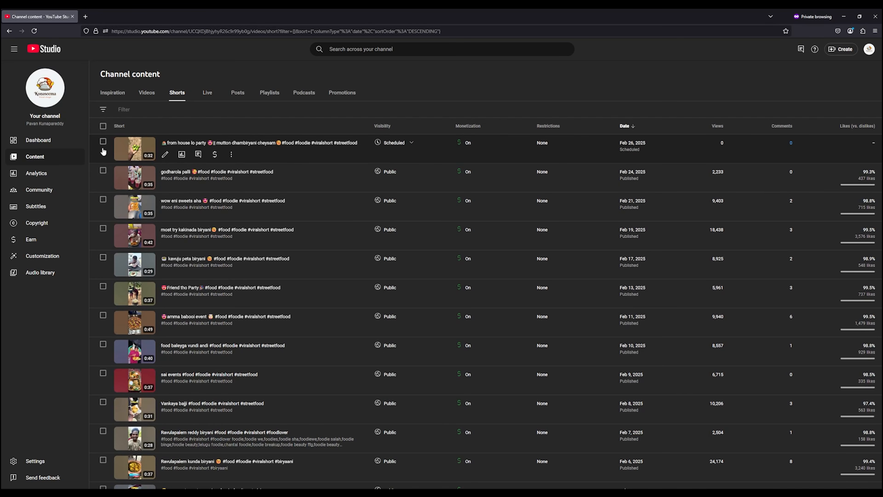
{"action": "left_click", "coordinate": [148, 97]}
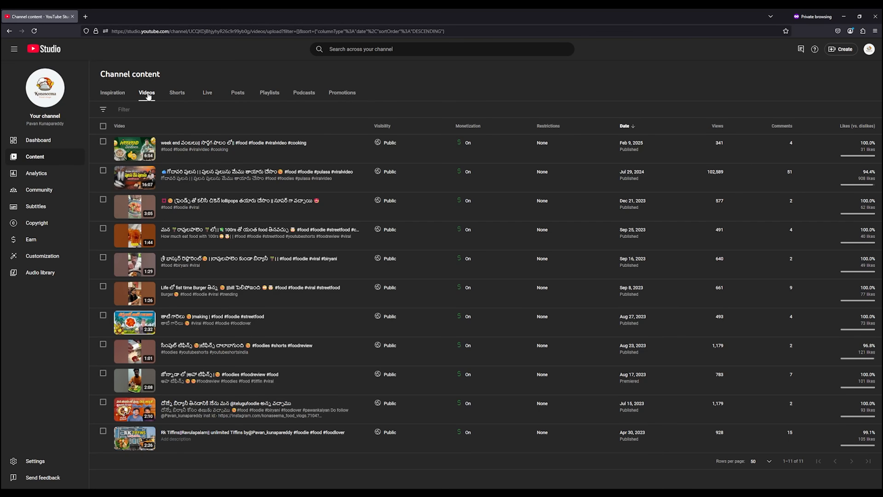
Step: Open the channel dashboard and examine the estimated revenue for the last 28 days in the channel analytics summary
{"action": "left_click", "coordinate": [37, 140]}
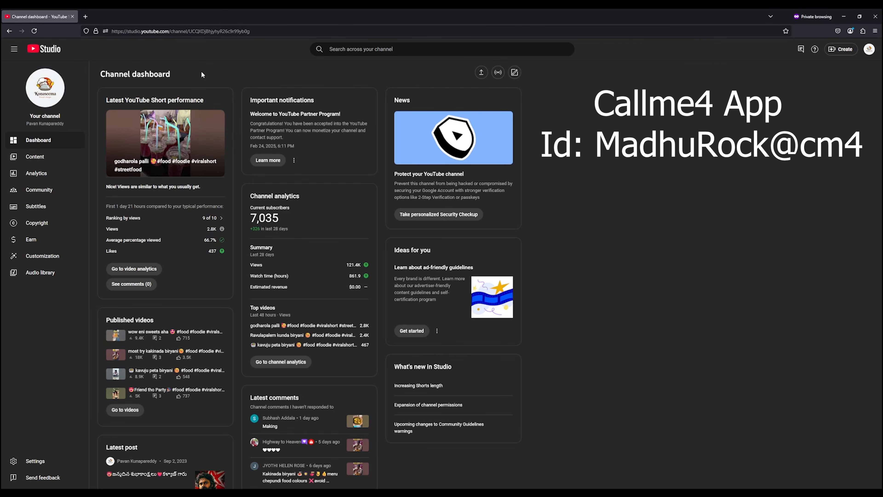
{"action": "left_click_drag", "start_coordinate": [250, 276], "coordinate": [269, 288]}
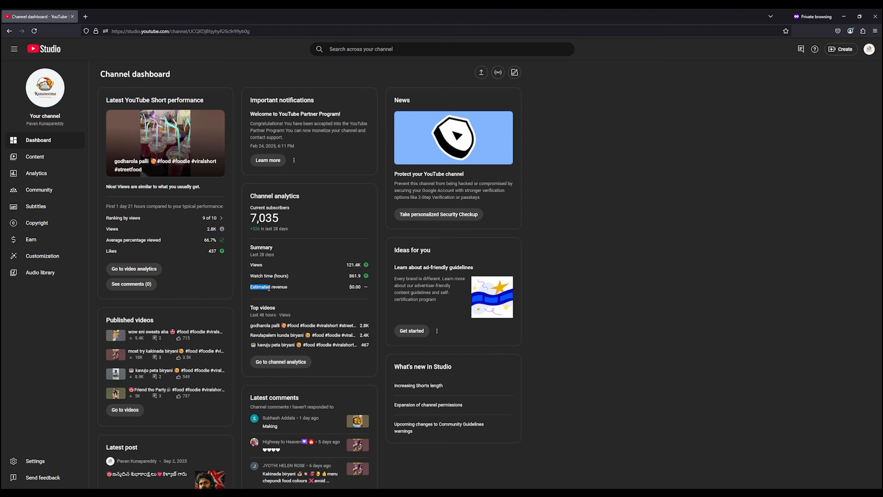
{"action": "left_click", "coordinate": [355, 294]}
{"action": "double_click", "coordinate": [354, 286]}
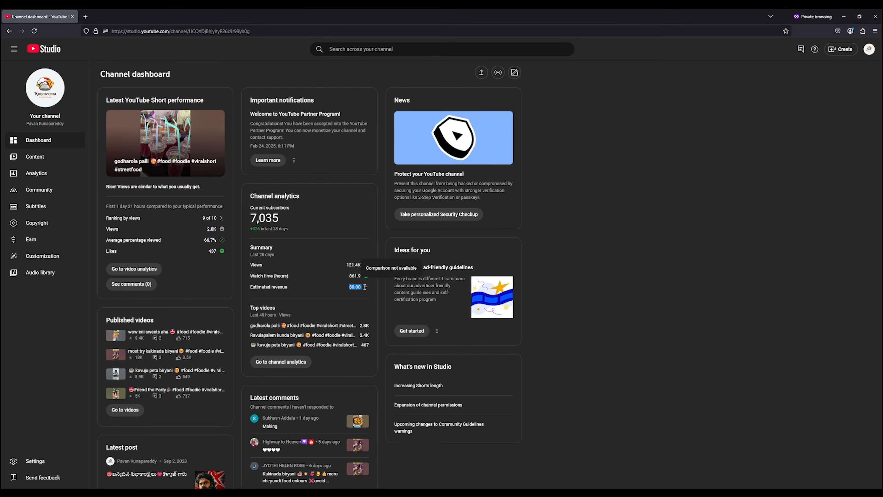
{"action": "left_click", "coordinate": [324, 287]}
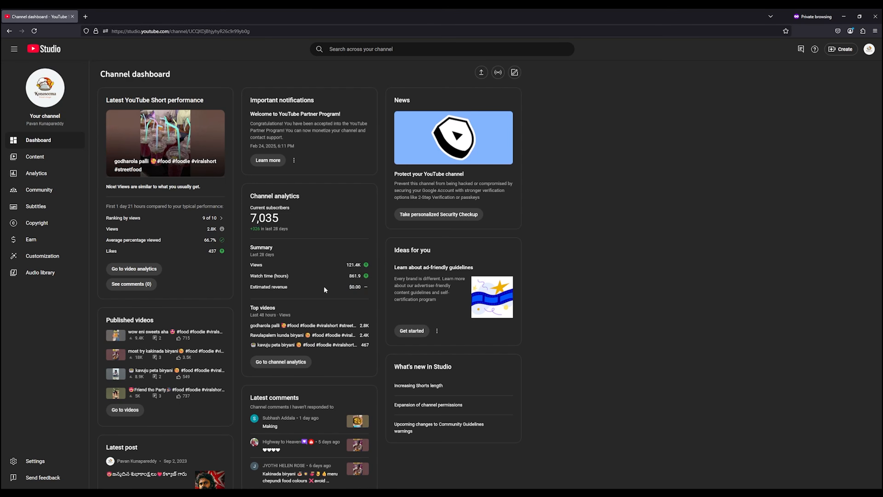